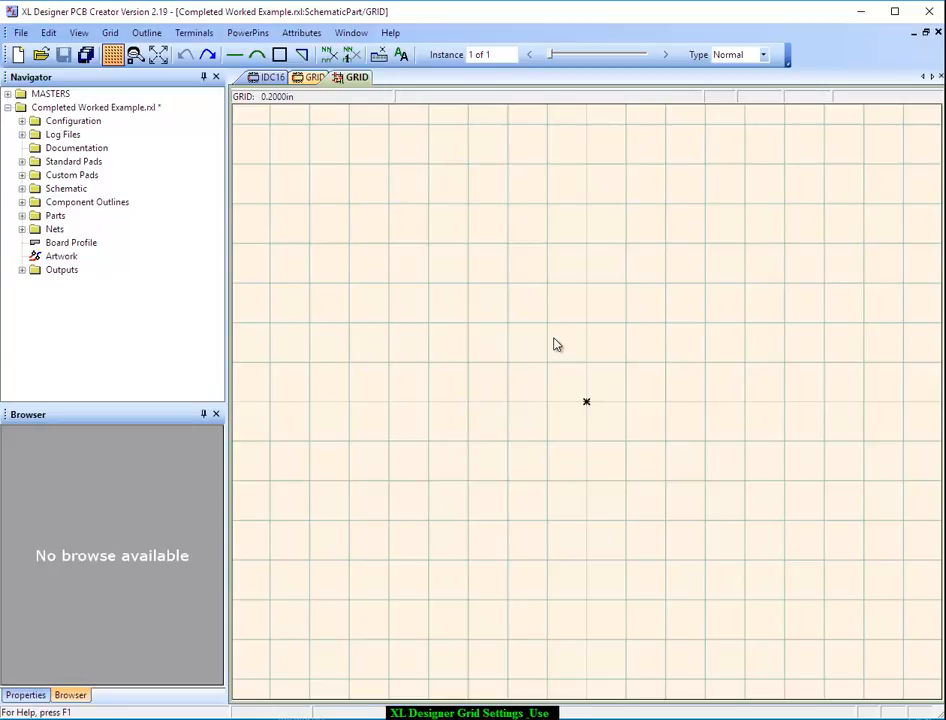
# Step: Draw an open eleven-segment zigzag line on the schematic part, starting upper-left of the origin and ending below it to the right
pyautogui.press('l')
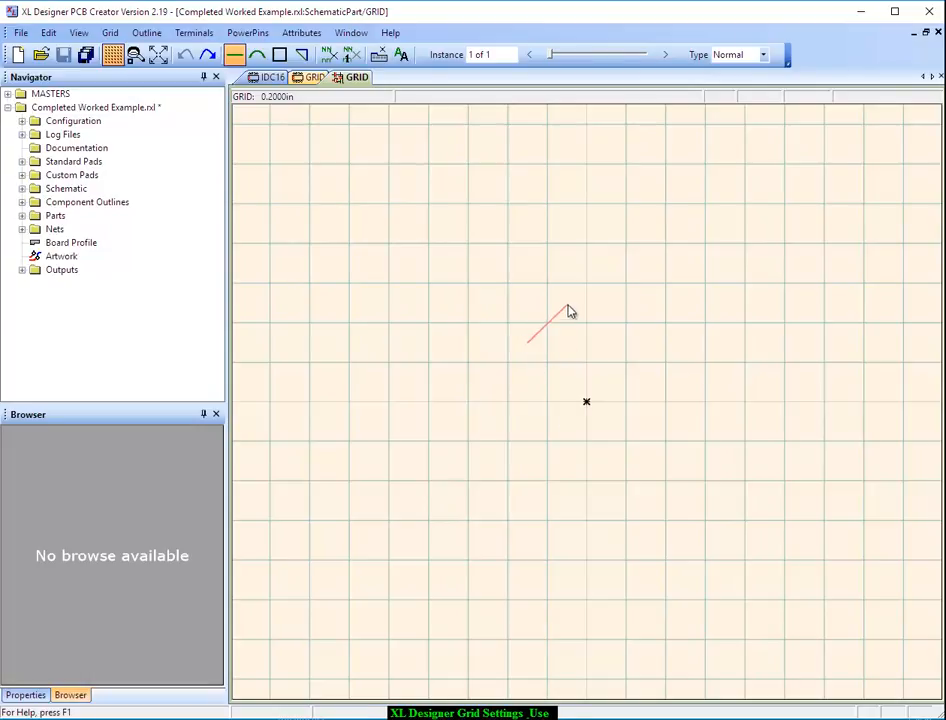
pyautogui.click(607, 263)
pyautogui.click(647, 305)
pyautogui.click(705, 284)
pyautogui.click(705, 325)
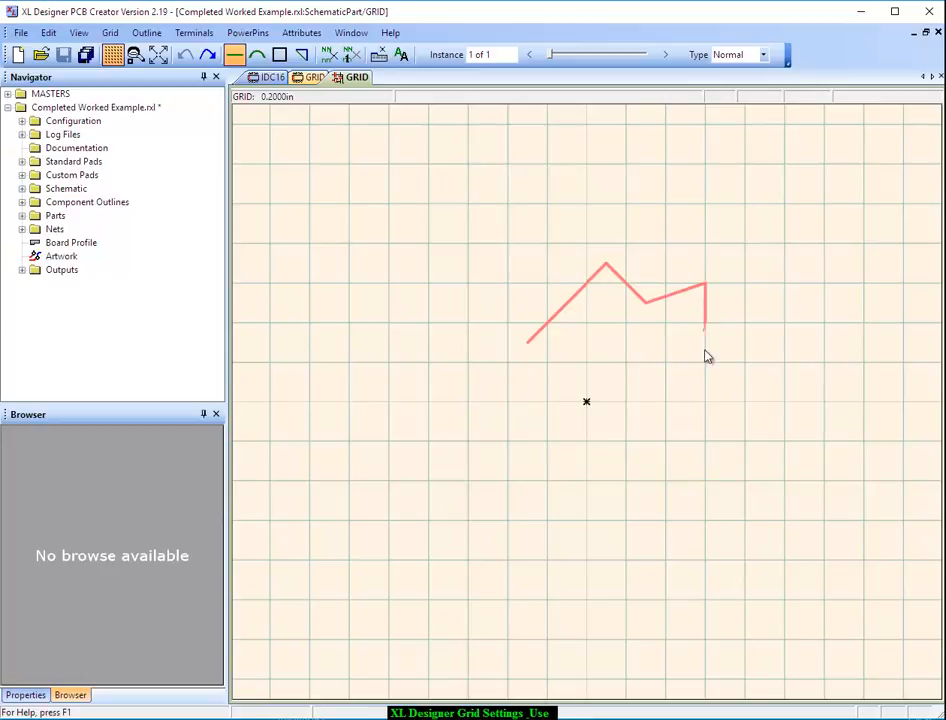
pyautogui.click(668, 403)
pyautogui.click(689, 421)
pyautogui.click(708, 406)
pyautogui.click(726, 402)
pyautogui.click(726, 421)
pyautogui.click(686, 461)
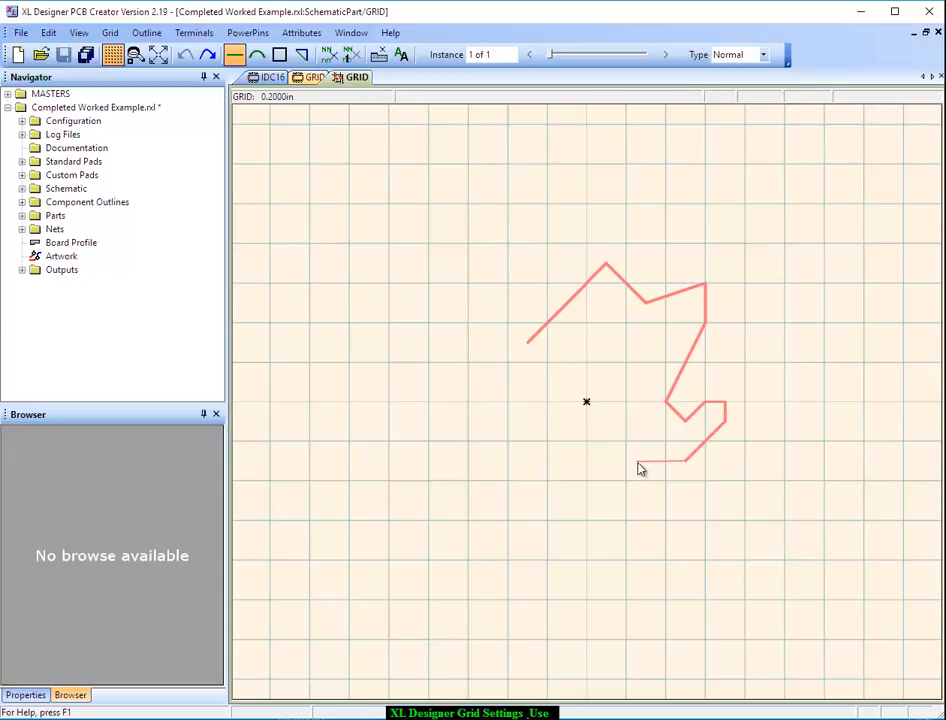
pyautogui.doubleClick(646, 467)
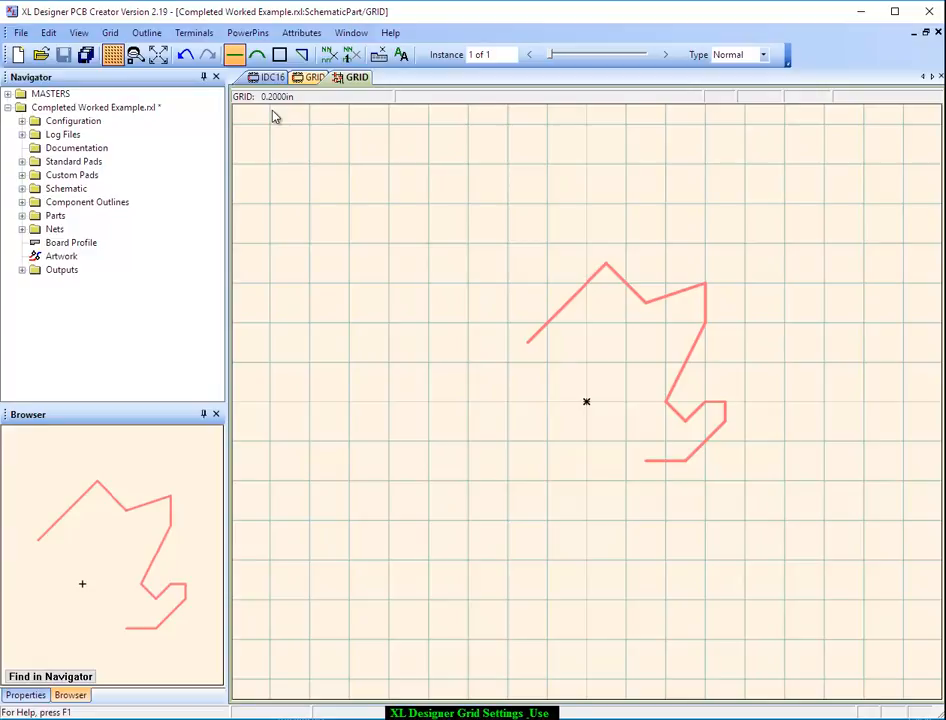
# Step: Switch the schematic part's grid to Metric and examine how its pitch varies with zoom level around the origin
pyautogui.click(113, 35)
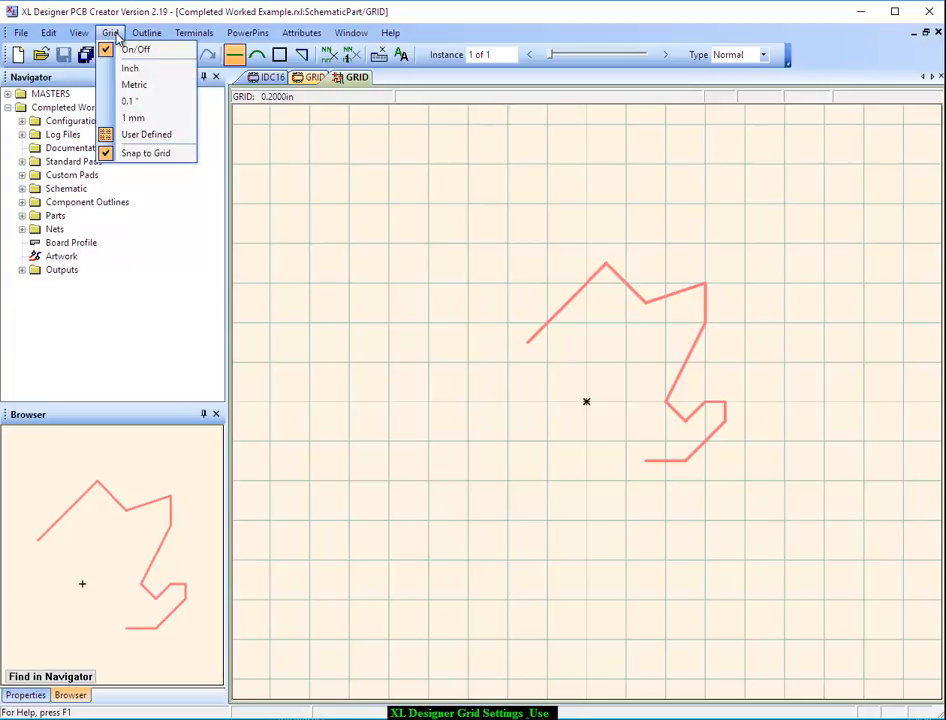
pyautogui.click(126, 88)
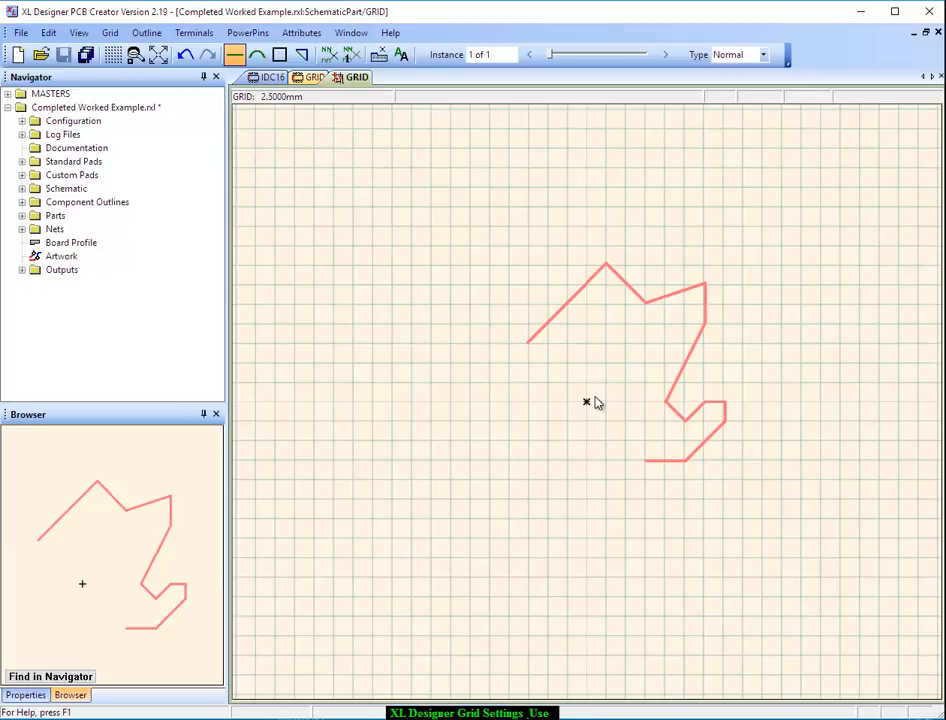
pyautogui.scroll(2, 595, 403)
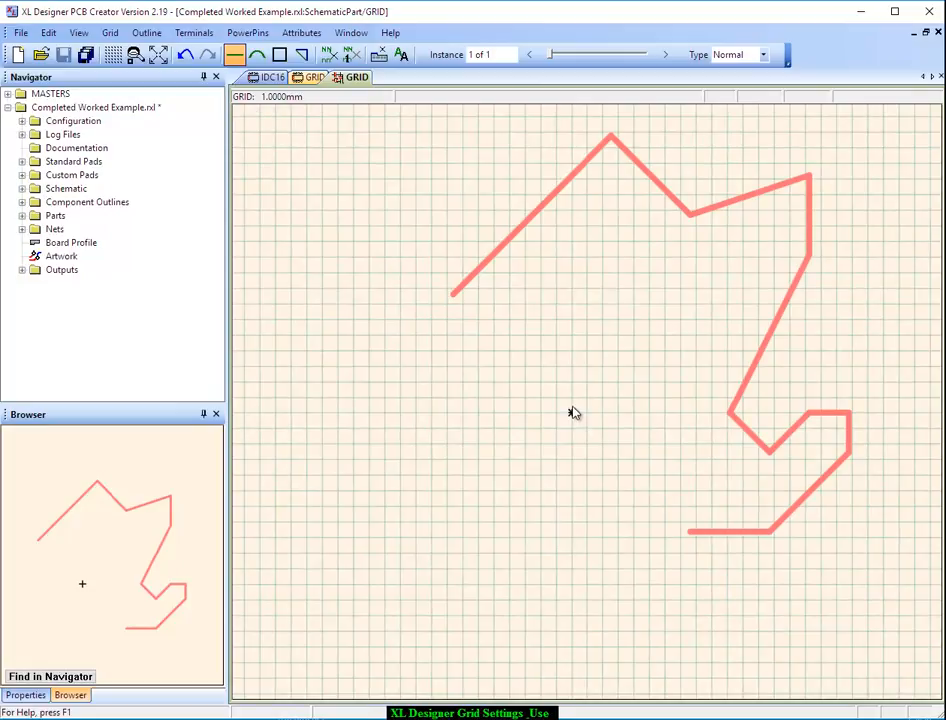
pyautogui.scroll(2, 573, 413)
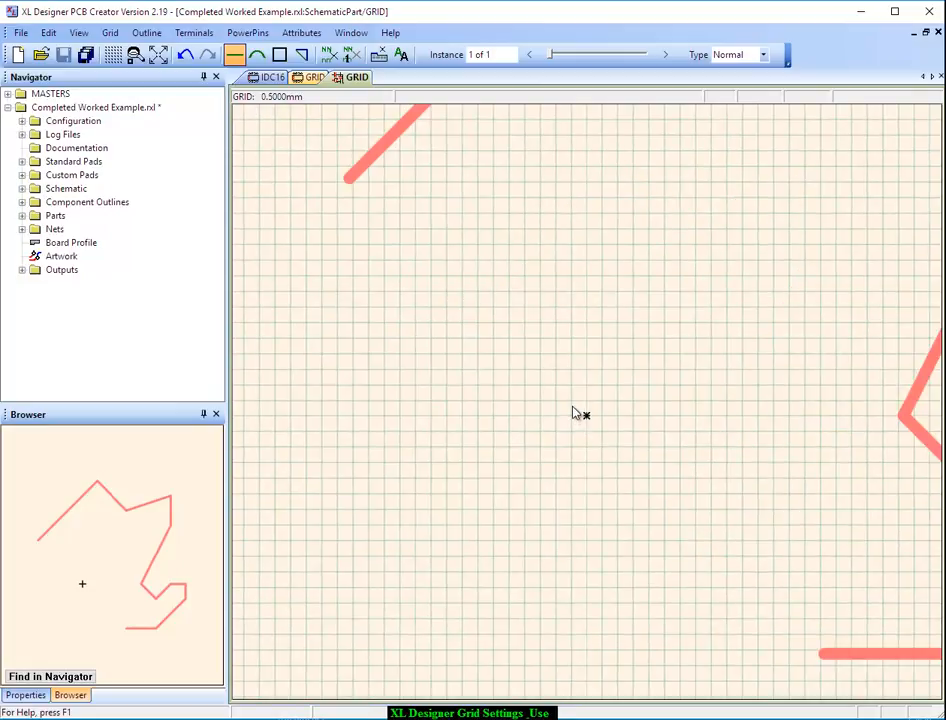
pyautogui.scroll(2, 573, 413)
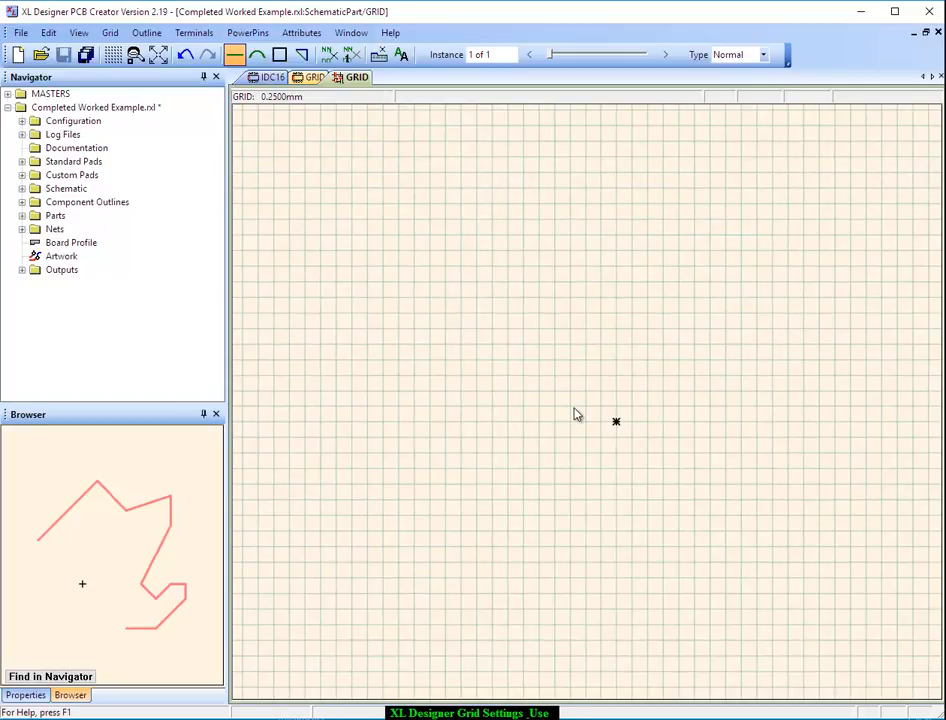
pyautogui.scroll(-1, 576, 414)
pyautogui.scroll(-1, 576, 414)
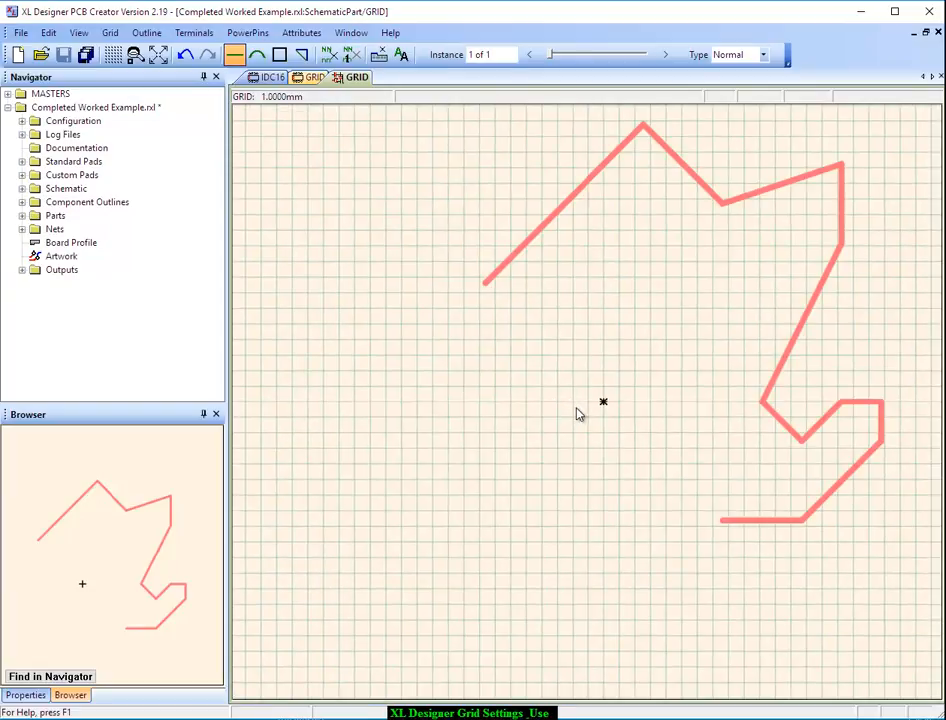
pyautogui.scroll(-1, 576, 414)
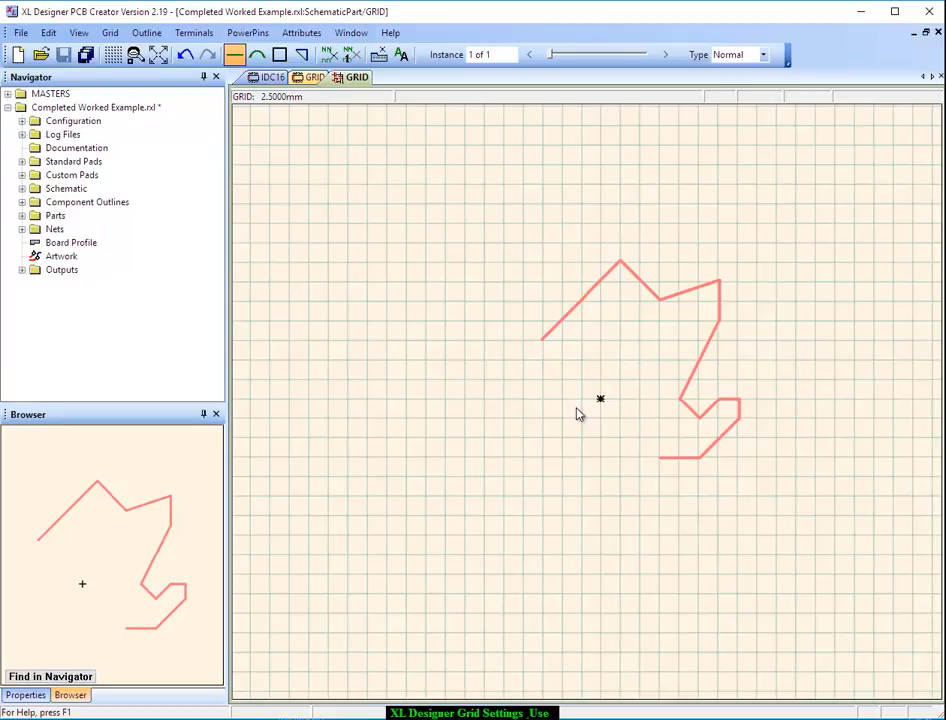
# Step: Set the schematic part's grid to the fixed 0.1 inch pitch and check it at different zoom levels
pyautogui.click(110, 33)
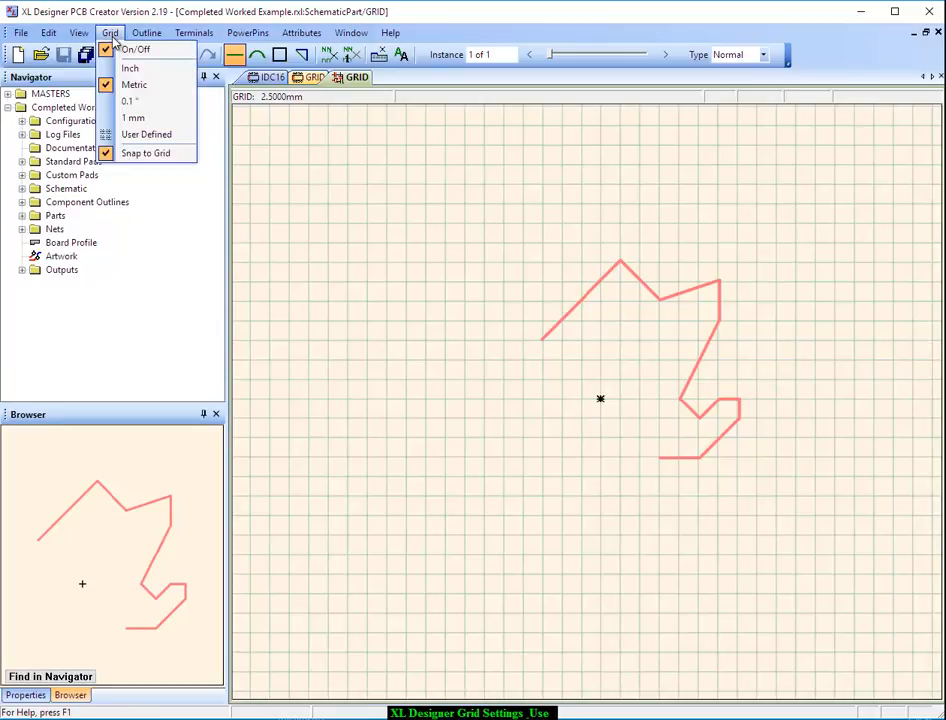
pyautogui.click(130, 102)
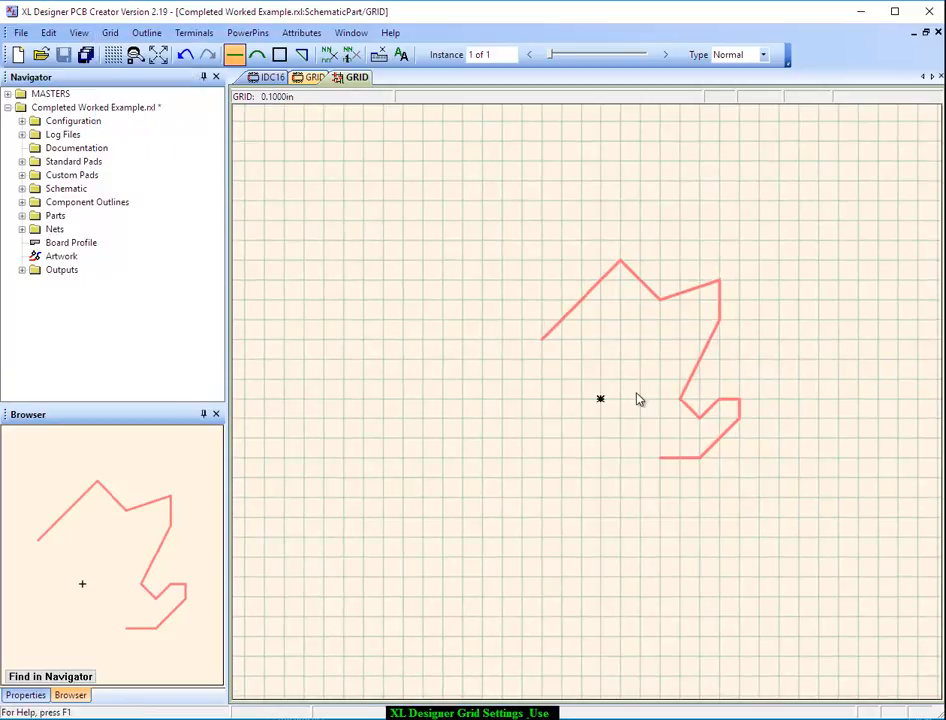
pyautogui.scroll(2, 637, 393)
pyautogui.scroll(1, 637, 398)
pyautogui.scroll(-2, 637, 398)
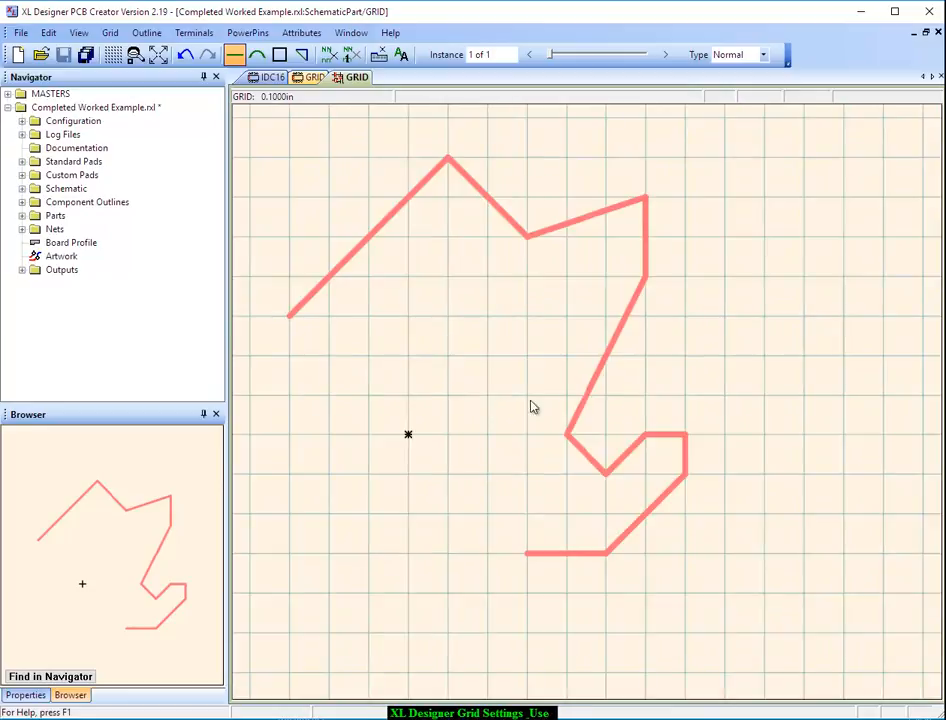
pyautogui.scroll(-1, 504, 402)
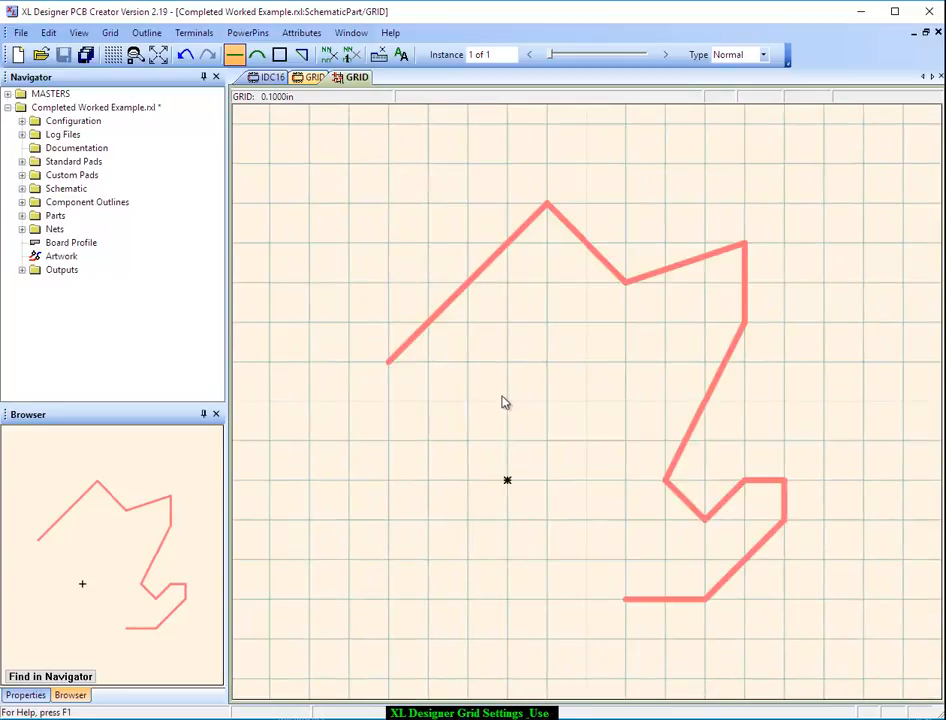
# Step: Examine the X pitch, Y pitch and unit options of the schematic part's User Defined grid without applying any
pyautogui.click(110, 33)
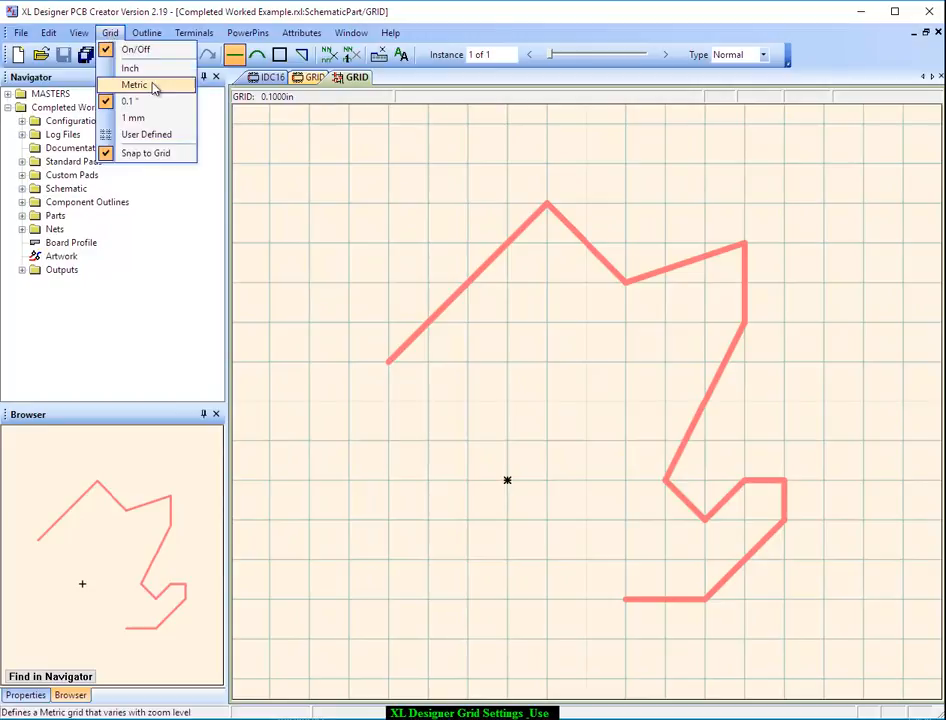
pyautogui.click(144, 136)
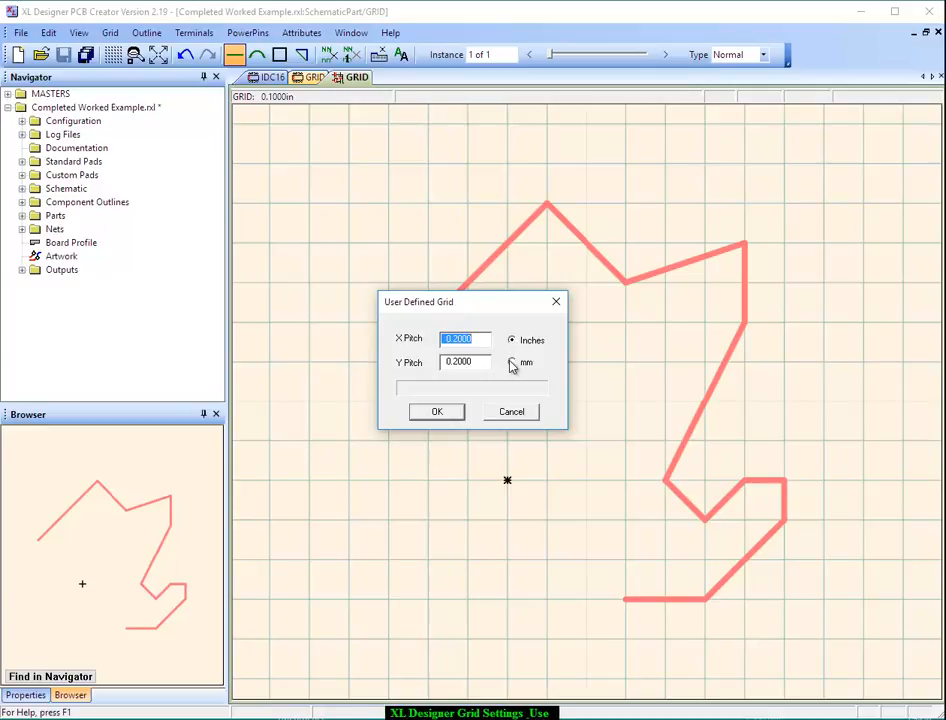
pyautogui.click(512, 413)
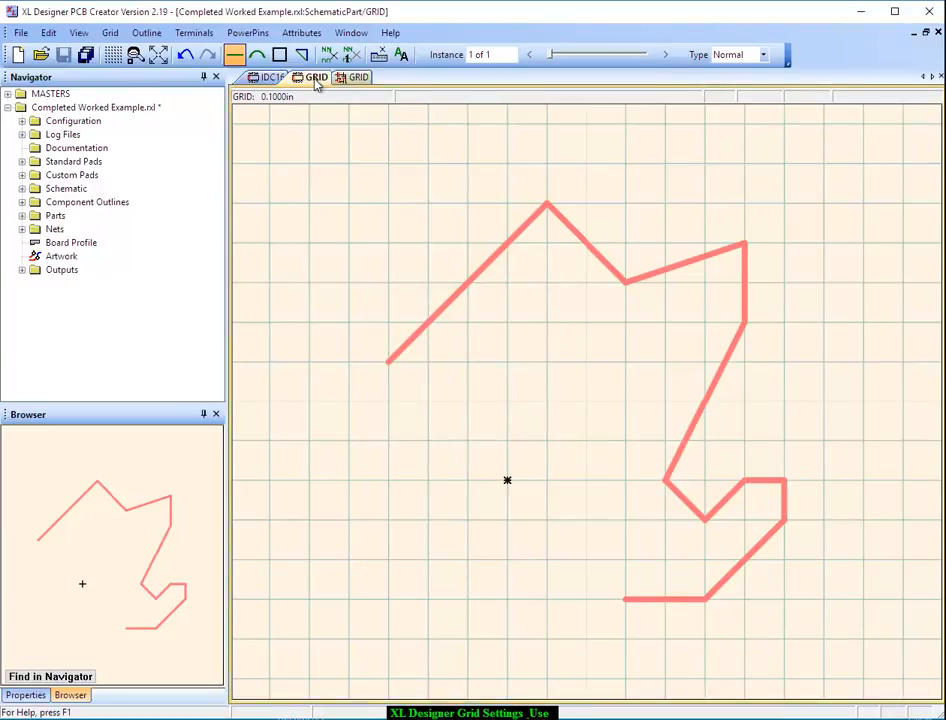
# Step: Give the GRID component outline a User Defined grid in millimetres with X pitch 3 and Y pitch 5
pyautogui.click(312, 77)
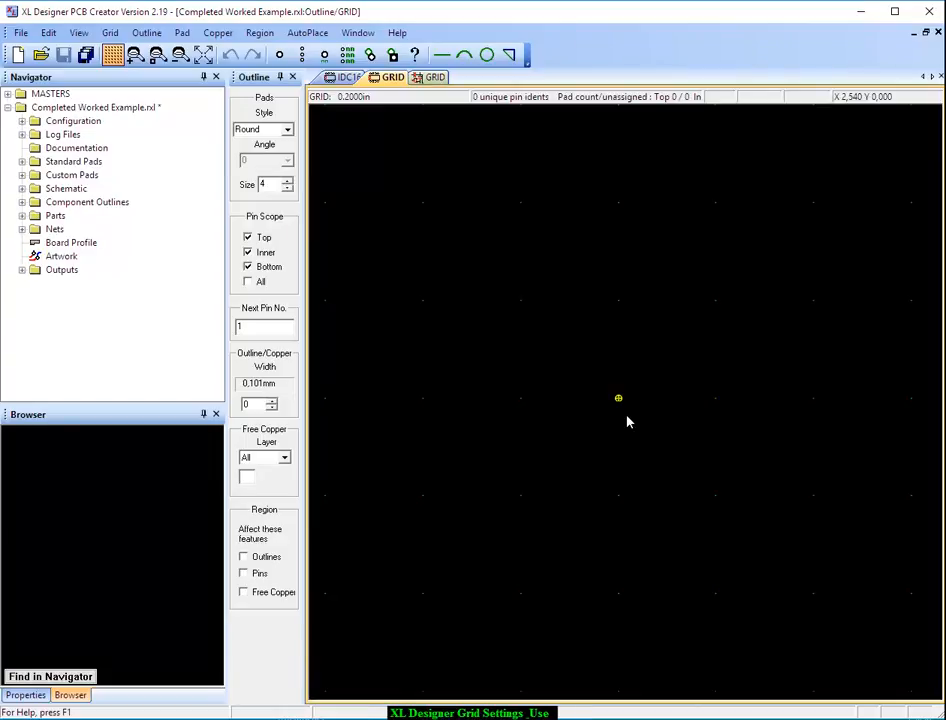
pyautogui.click(110, 33)
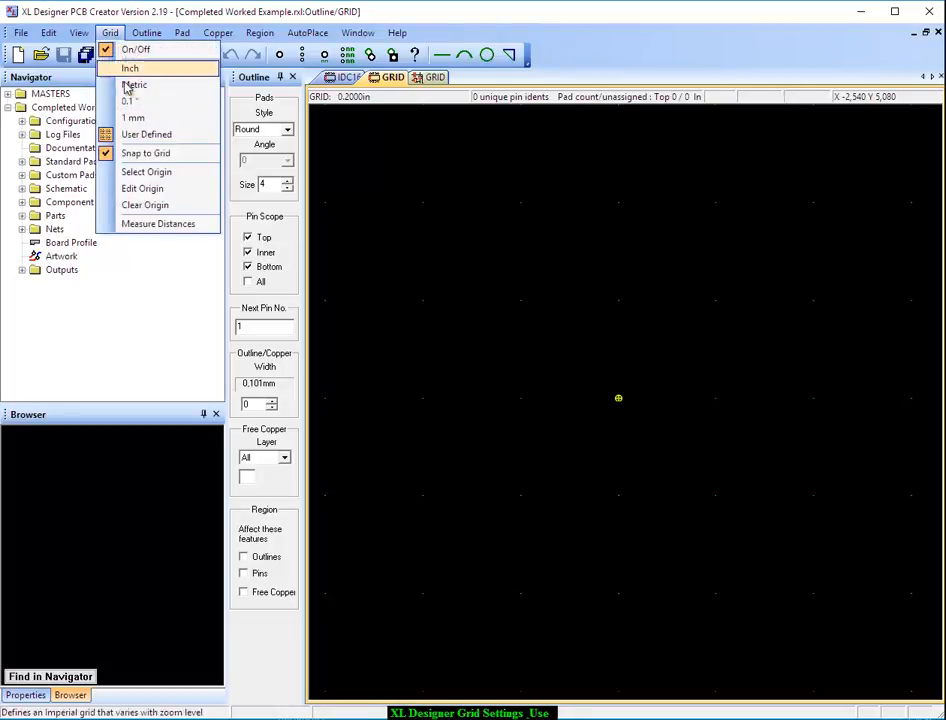
pyautogui.click(140, 134)
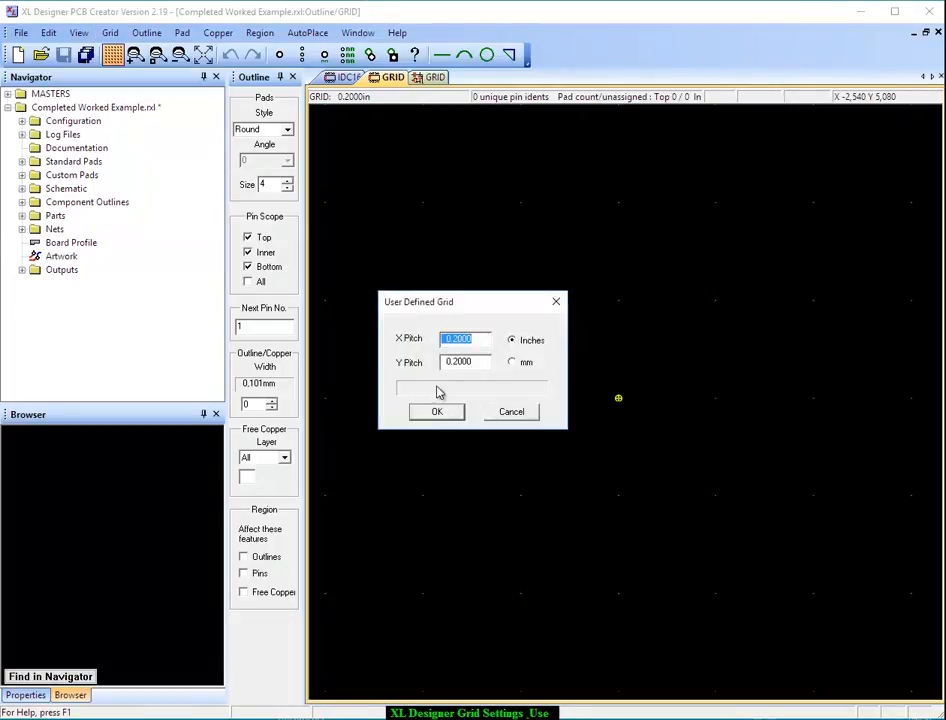
pyautogui.click(513, 365)
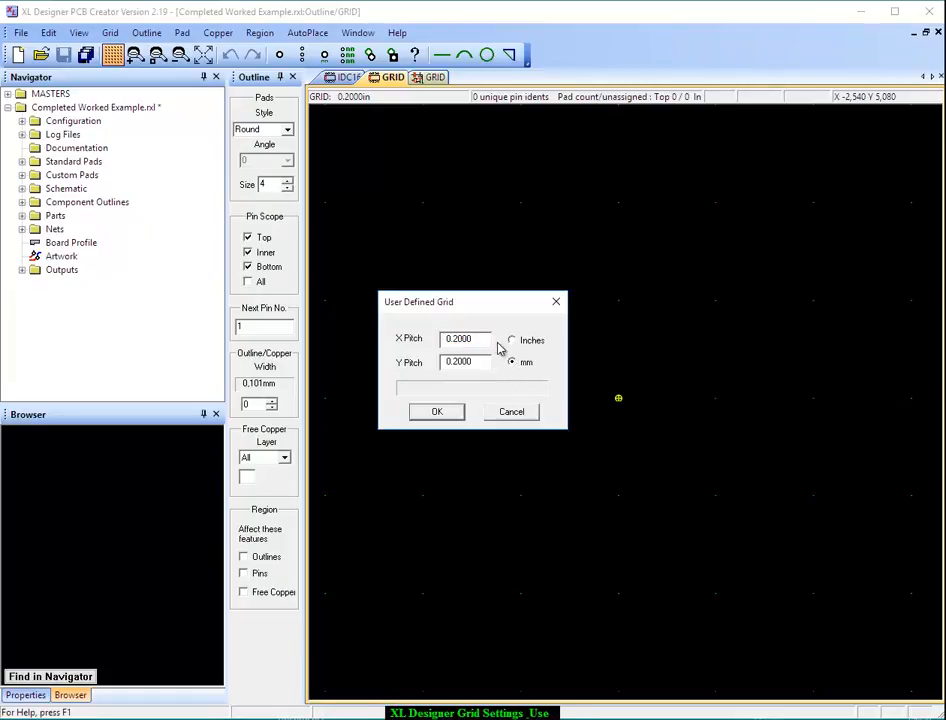
pyautogui.doubleClick(483, 338)
pyautogui.write('3')
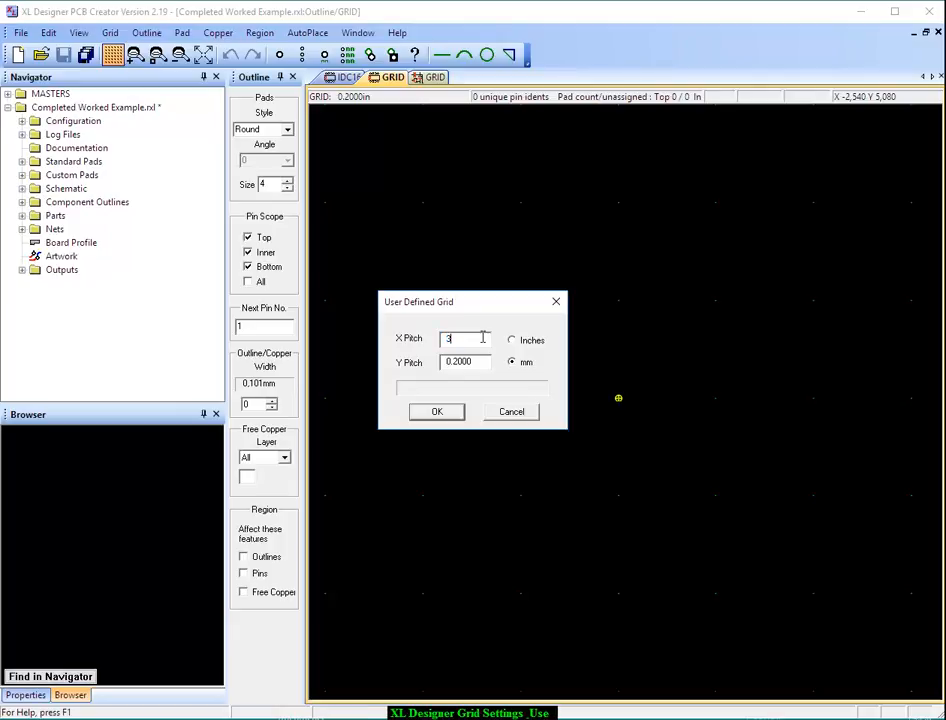
pyautogui.press('Tab')
pyautogui.write('5')
pyautogui.click(446, 413)
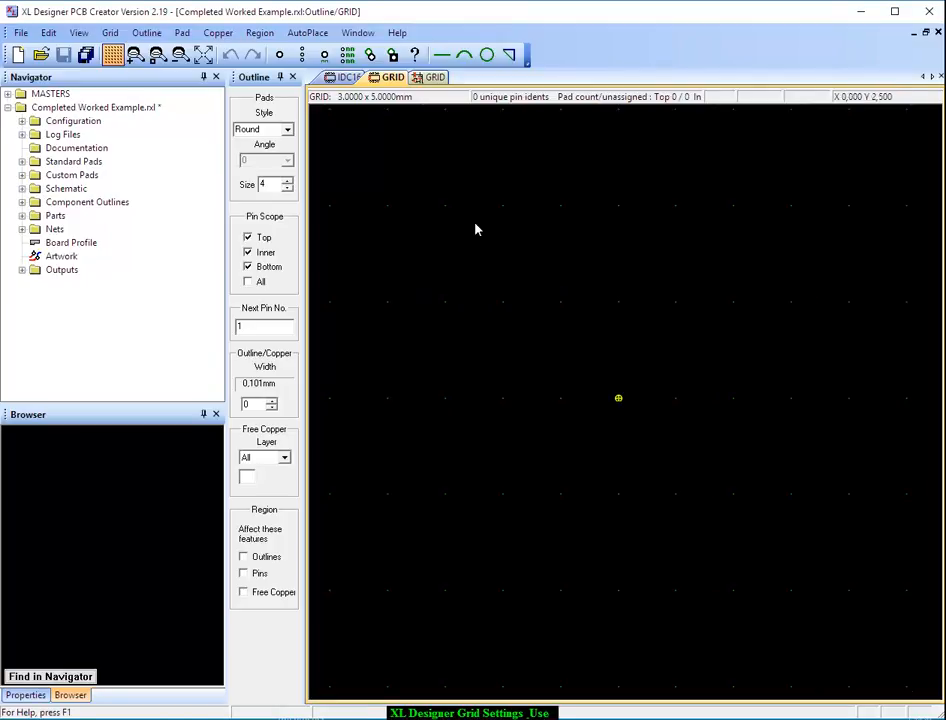
# Step: Place a horizontal row of seven round size 4 pads, 3 mm apart, through the origin, starting about 12 mm left of it
pyautogui.click(279, 54)
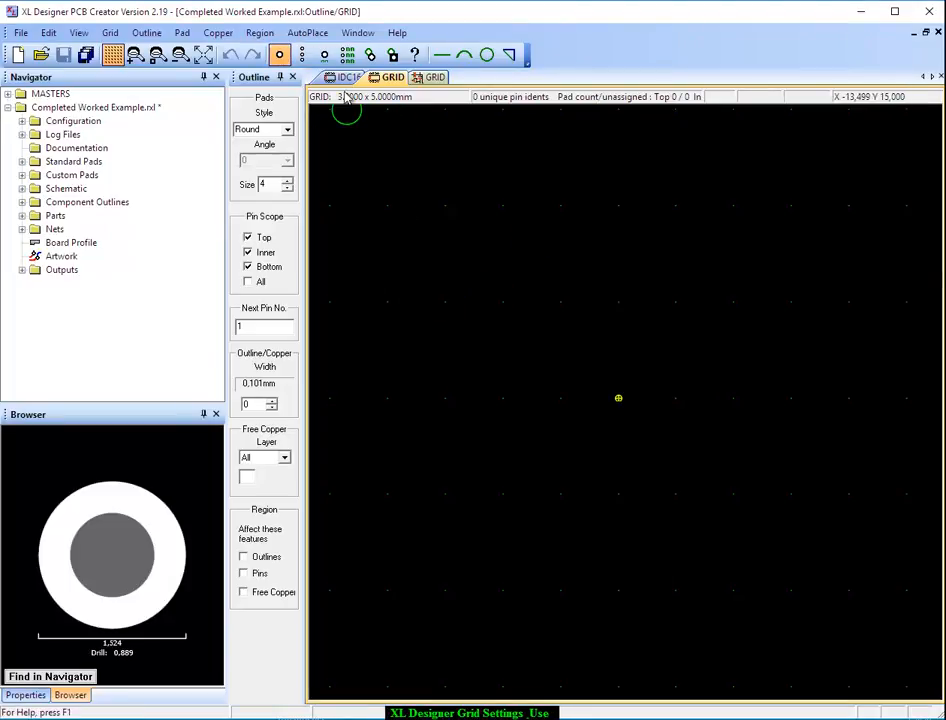
pyautogui.click(303, 55)
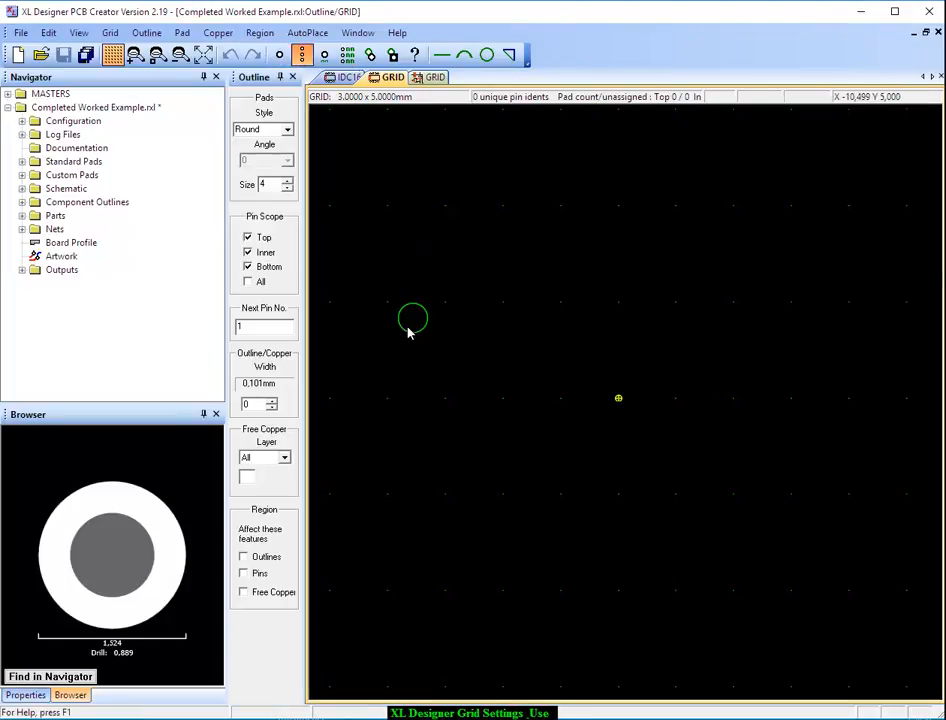
pyautogui.click(387, 398)
pyautogui.click(446, 399)
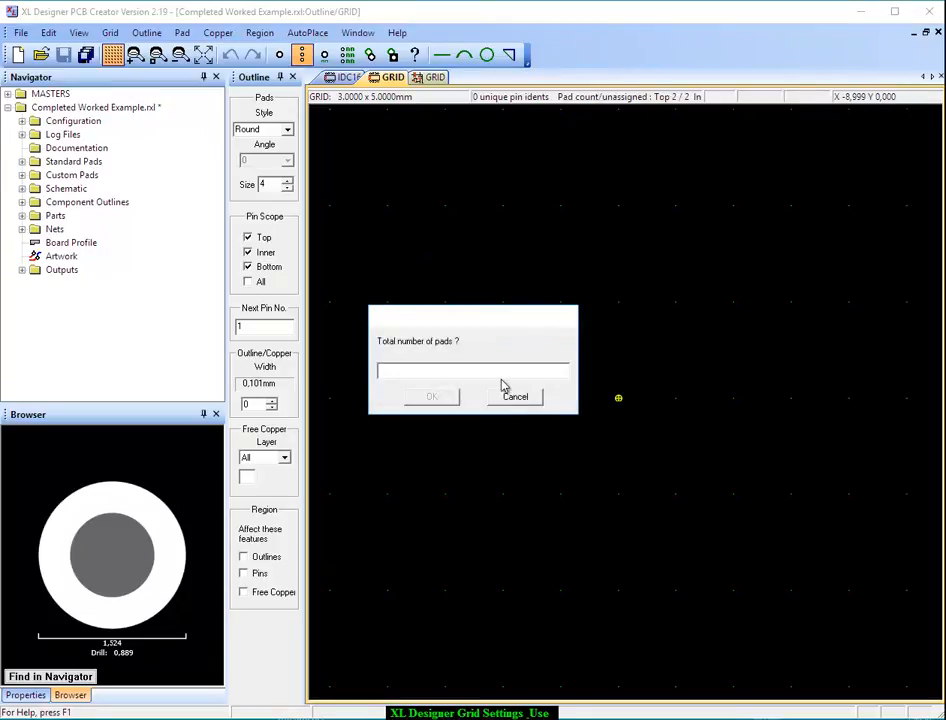
pyautogui.write('7')
pyautogui.press('Return')
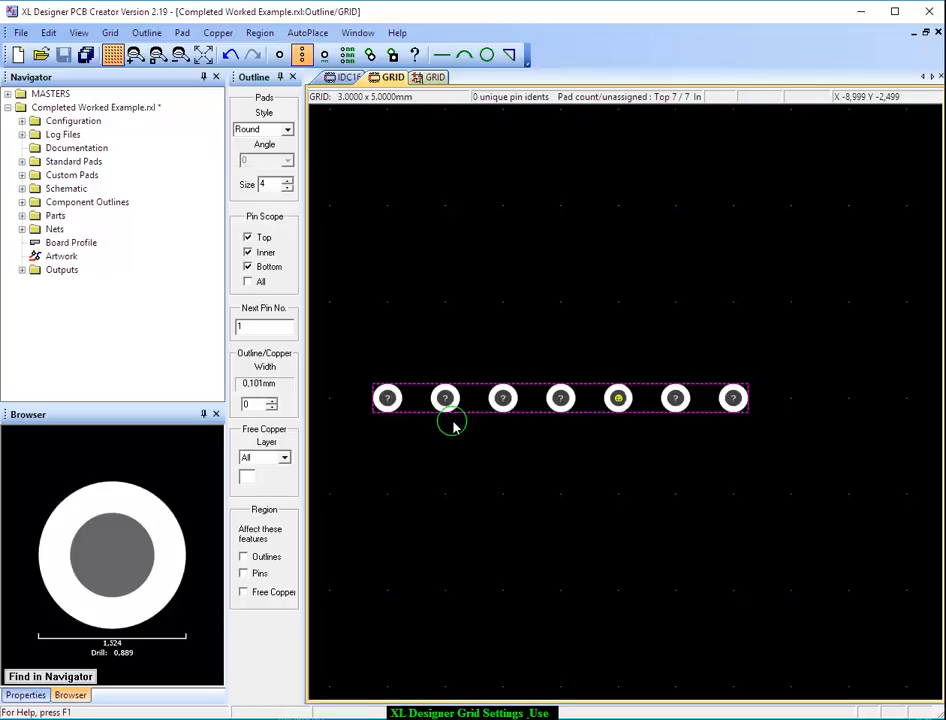
# Step: Place a second row of seven pads 5 mm below the first, running right to left at 3 mm spacing
pyautogui.click(733, 494)
pyautogui.click(675, 494)
pyautogui.write('7')
pyautogui.press('Return')
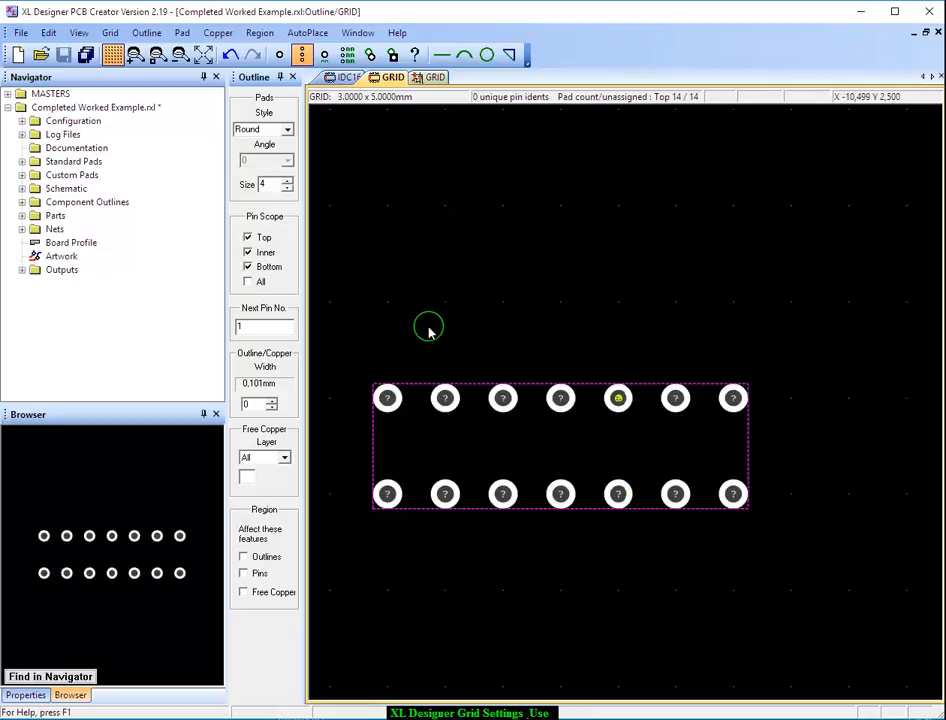
# Step: Return to the GRID schematic part and open the Grid Autopitch Table from the project's configuration
pyautogui.click(435, 77)
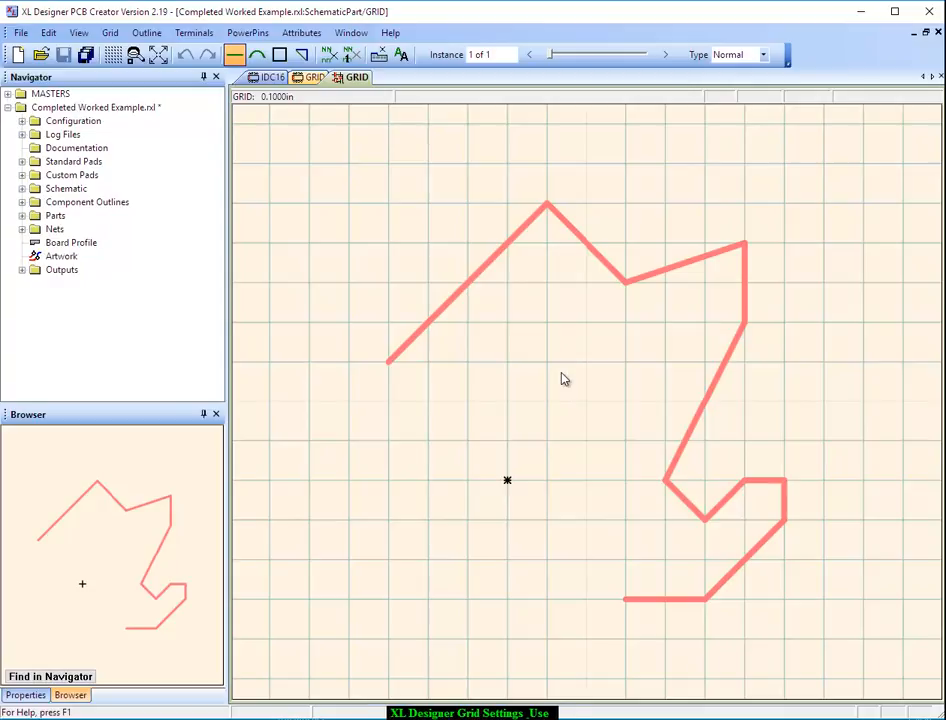
pyautogui.click(22, 122)
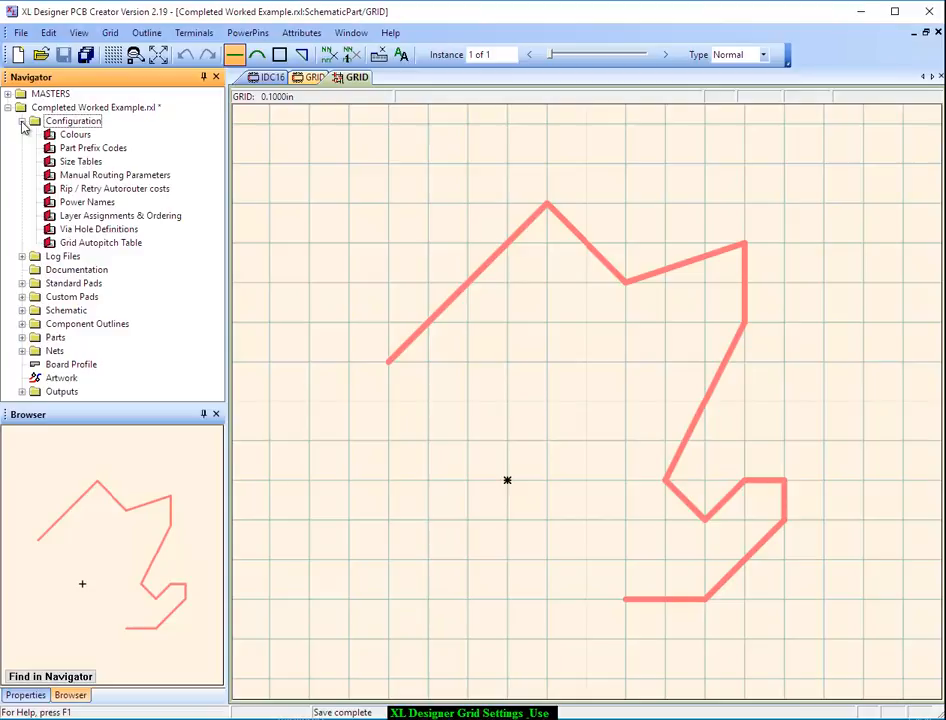
pyautogui.doubleClick(105, 244)
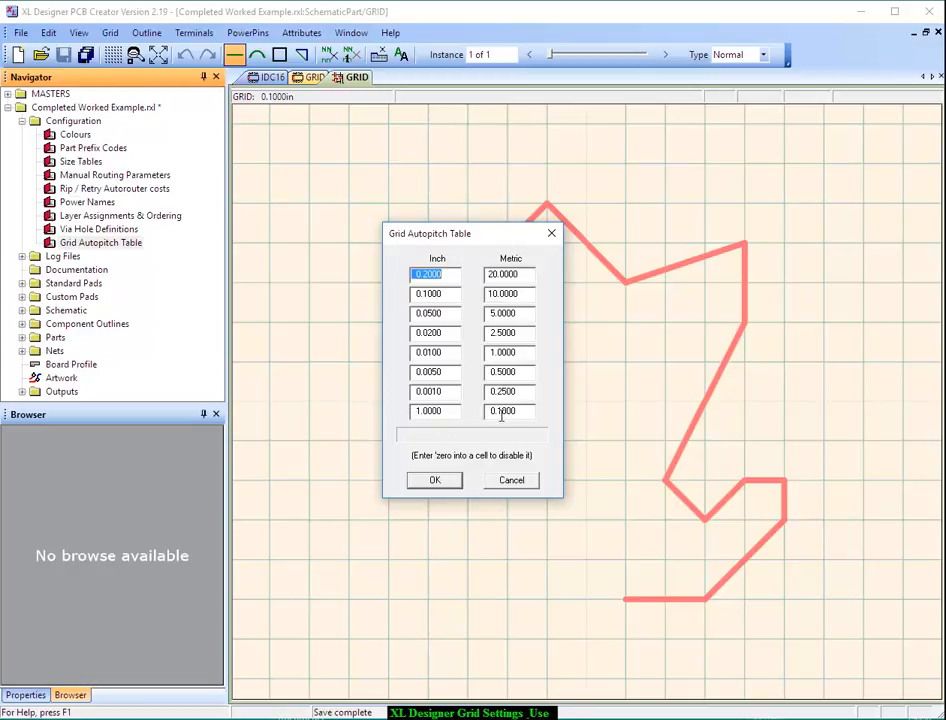
# Step: Try changing the last inch pitch in the Grid Autopitch Table to 0.5, then discard the edit
pyautogui.click(447, 410)
pyautogui.press('BackSpace')
pyautogui.write('0.5000')
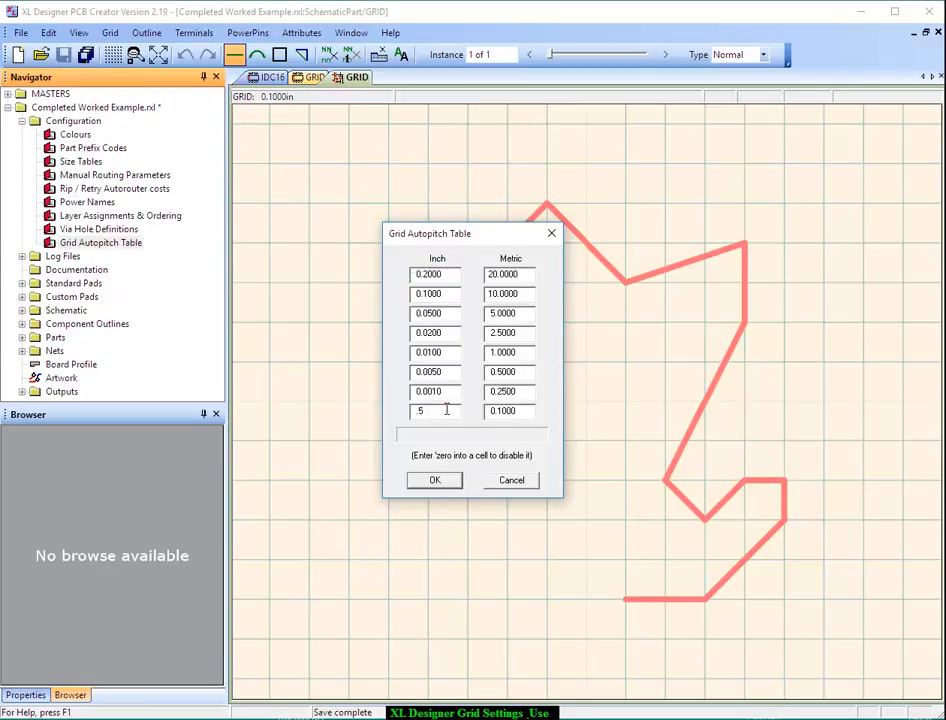
pyautogui.click(519, 484)
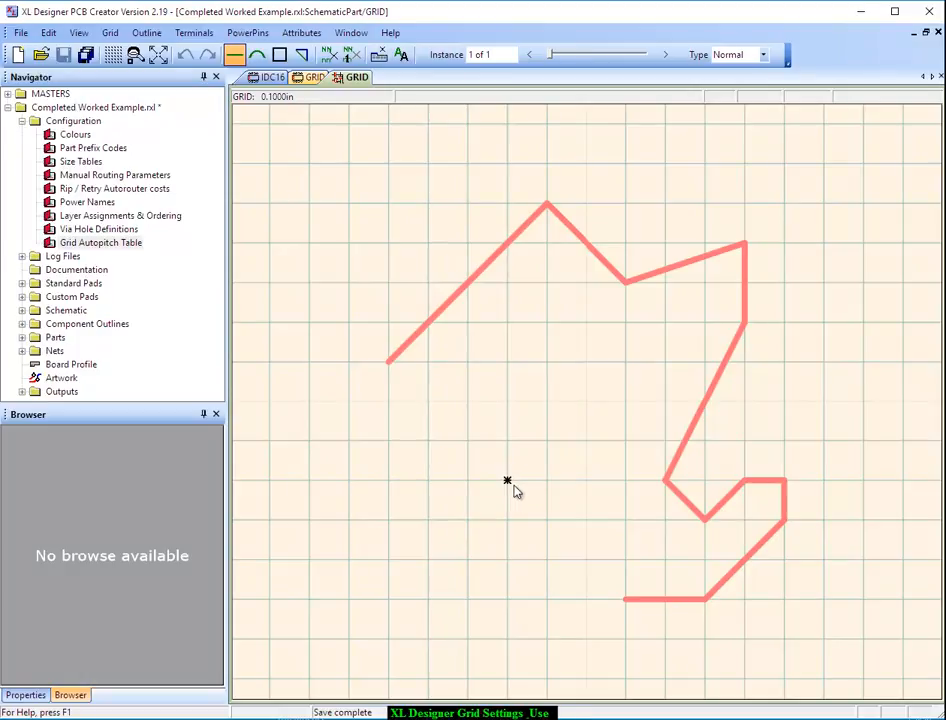
# Step: Turn off Snap to Grid for the GRID schematic part, keeping the 0.1 inch pitch
pyautogui.click(110, 33)
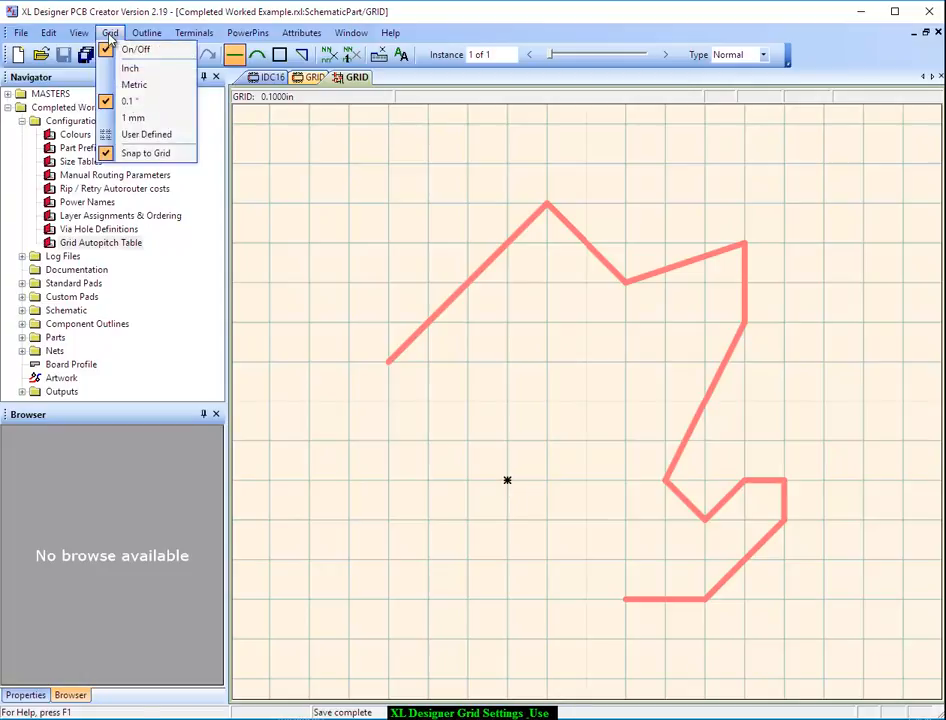
pyautogui.click(160, 156)
pyautogui.click(112, 34)
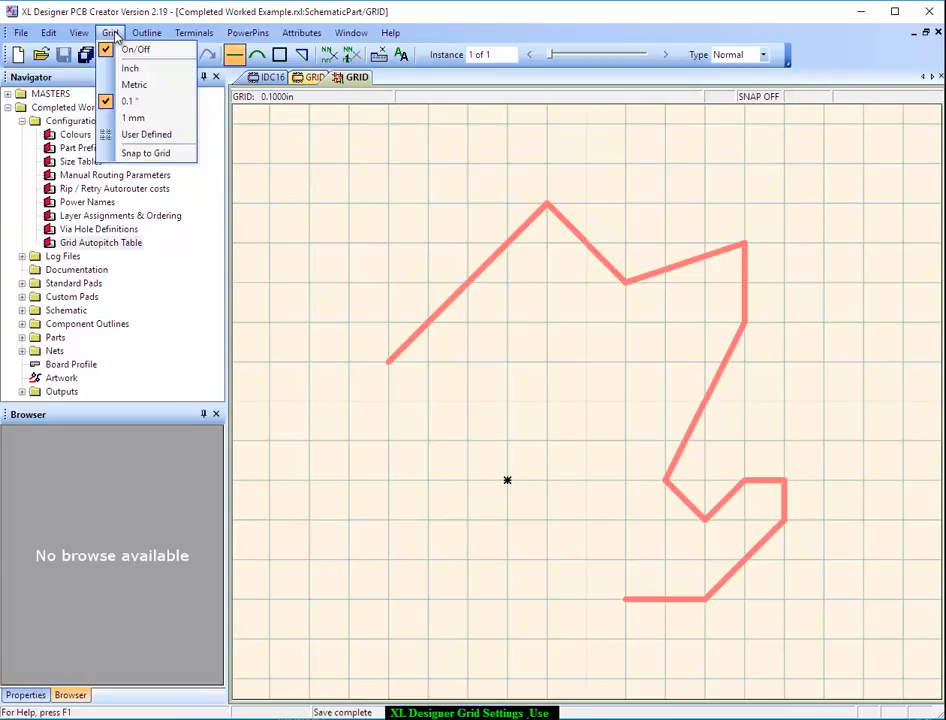
pyautogui.click(112, 34)
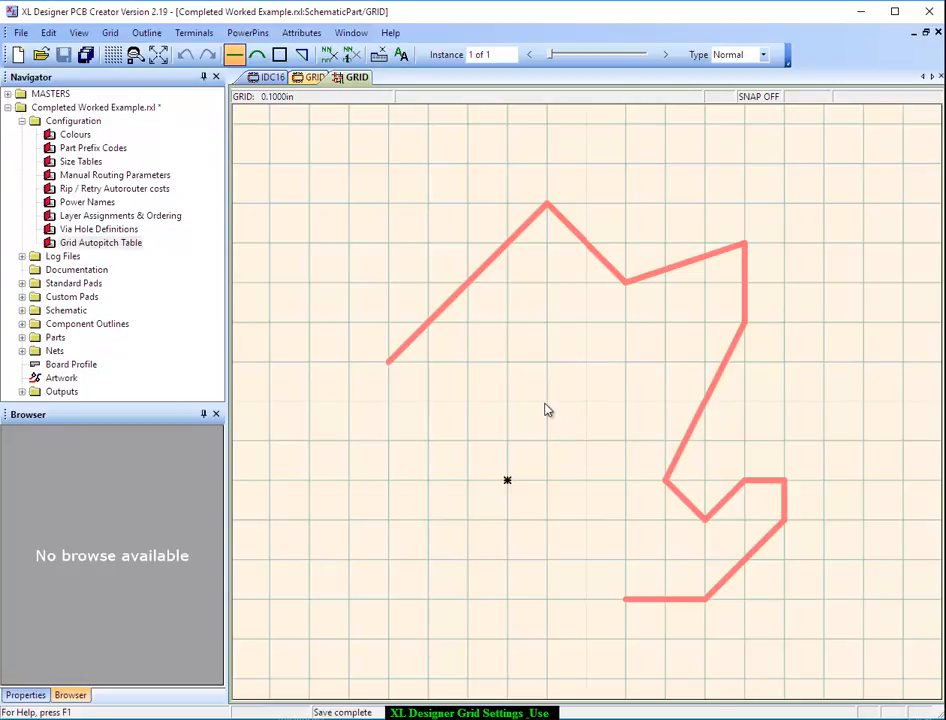
# Step: Draw an off-grid seven-segment open line beneath the peak of the existing outline, and turn Snap to Grid back on
pyautogui.click(513, 372)
pyautogui.click(552, 357)
pyautogui.click(559, 328)
pyautogui.click(609, 324)
pyautogui.click(606, 290)
pyautogui.click(527, 287)
pyautogui.click(497, 343)
pyautogui.doubleClick(446, 380)
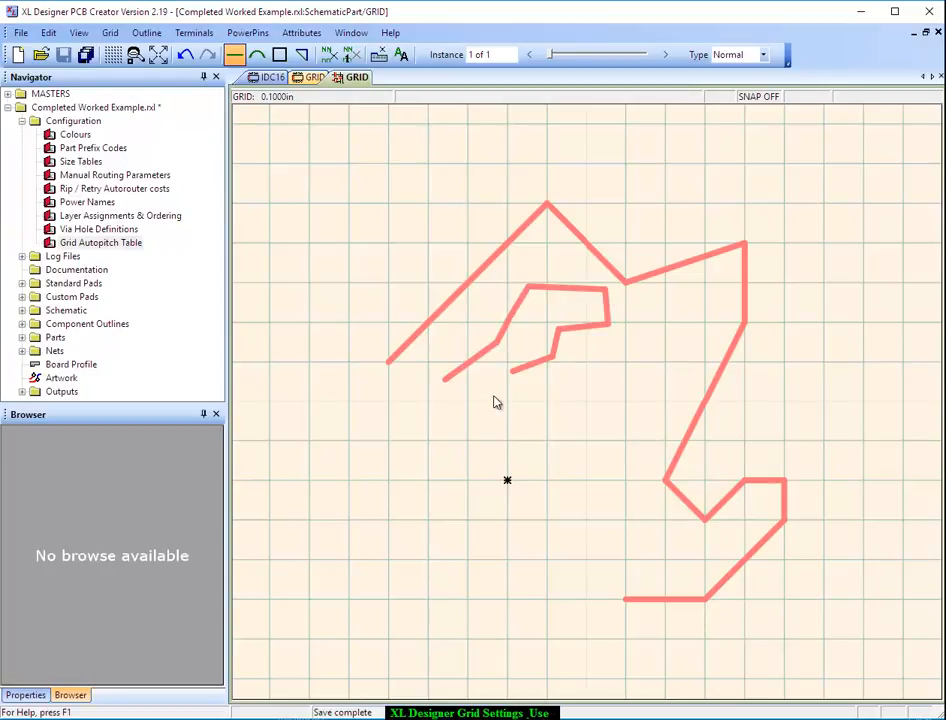
pyautogui.click(117, 34)
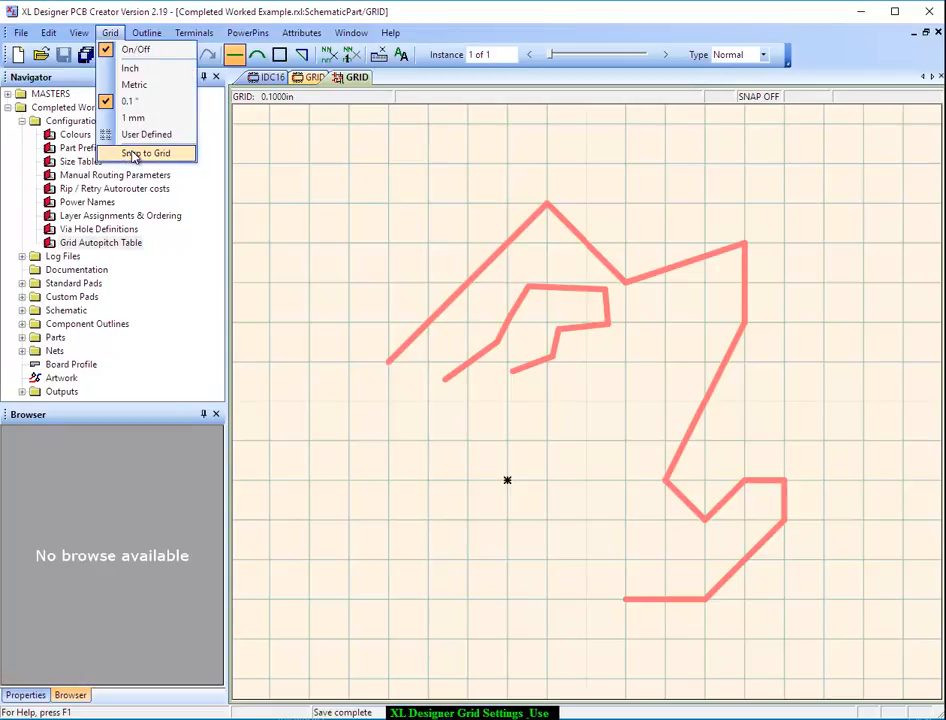
pyautogui.click(145, 153)
# Step: Switch the grid's visibility off and back on twice
pyautogui.click(110, 33)
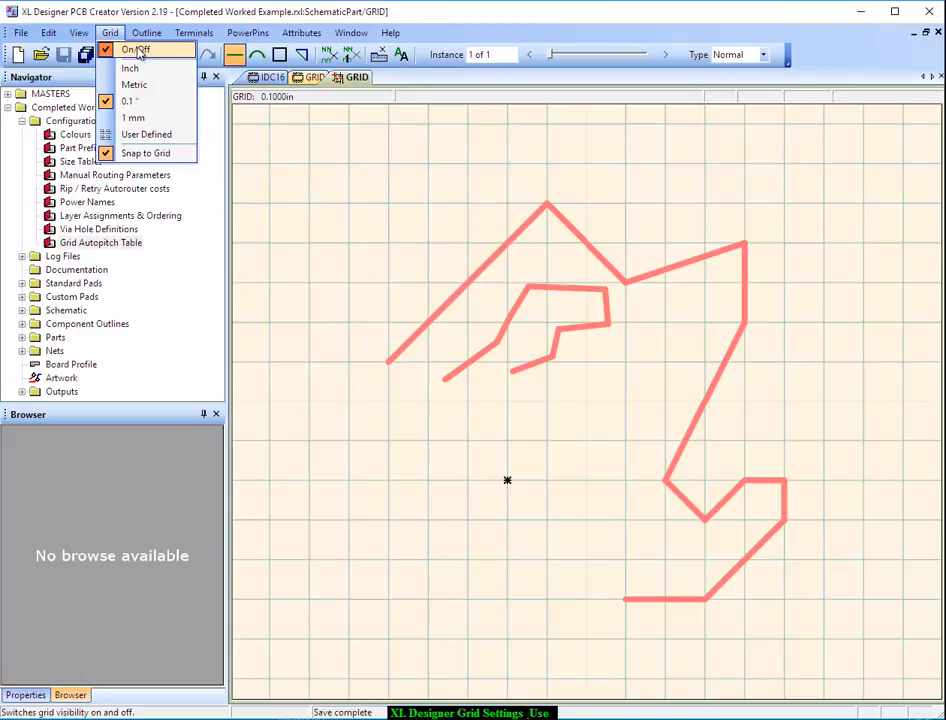
pyautogui.click(136, 50)
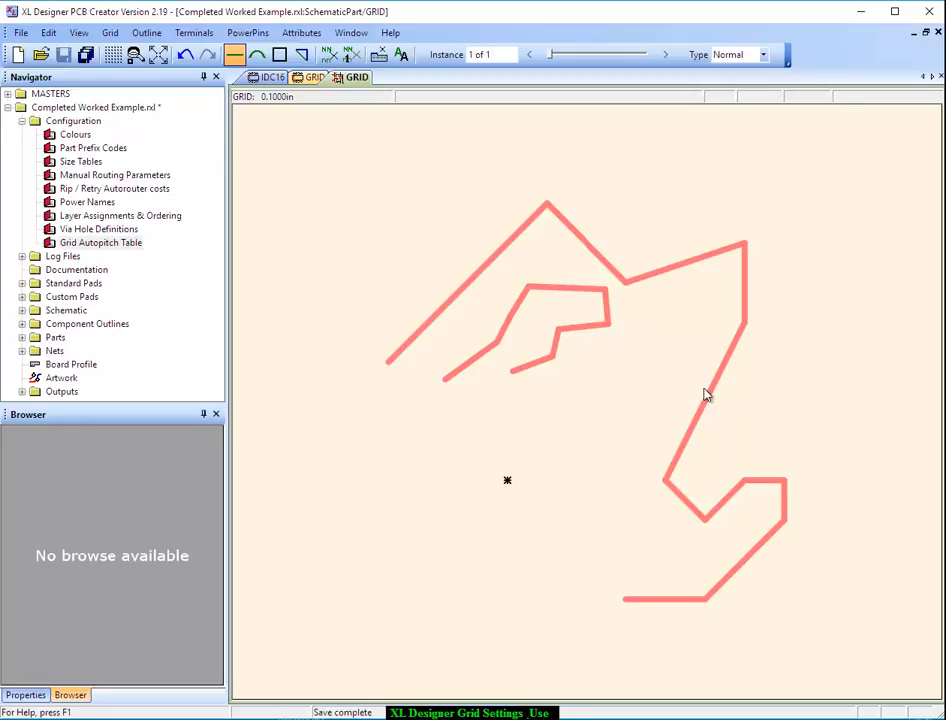
pyautogui.click(110, 32)
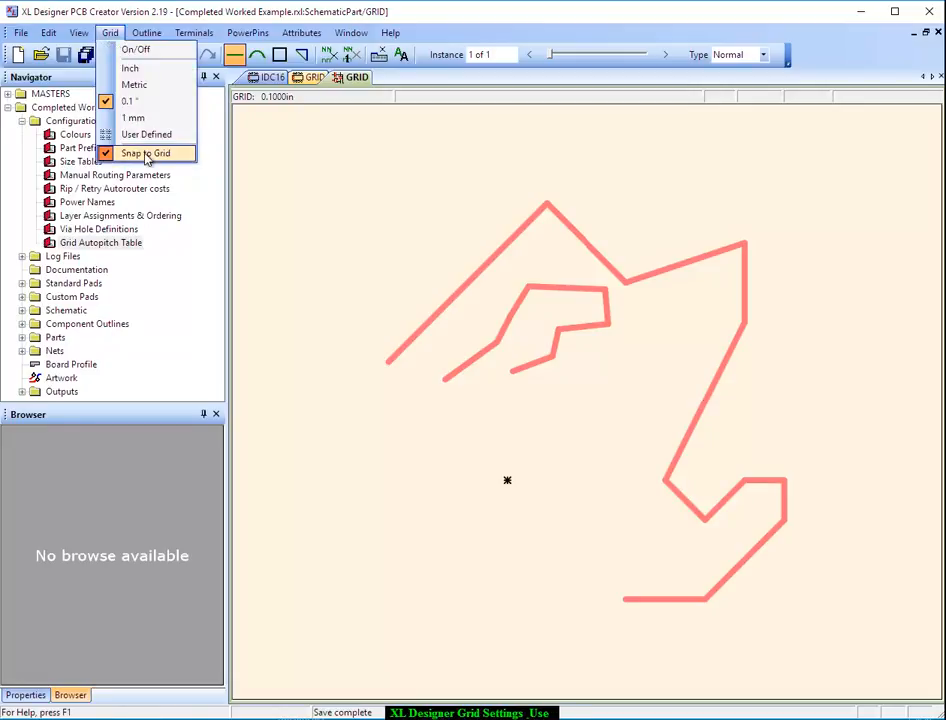
pyautogui.click(136, 49)
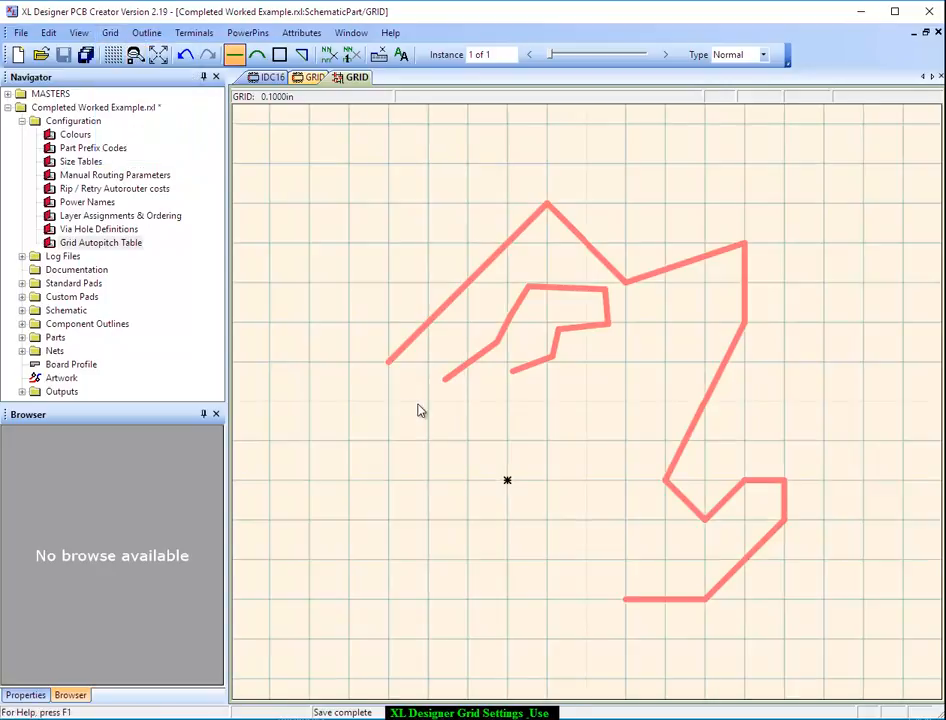
pyautogui.press('g')
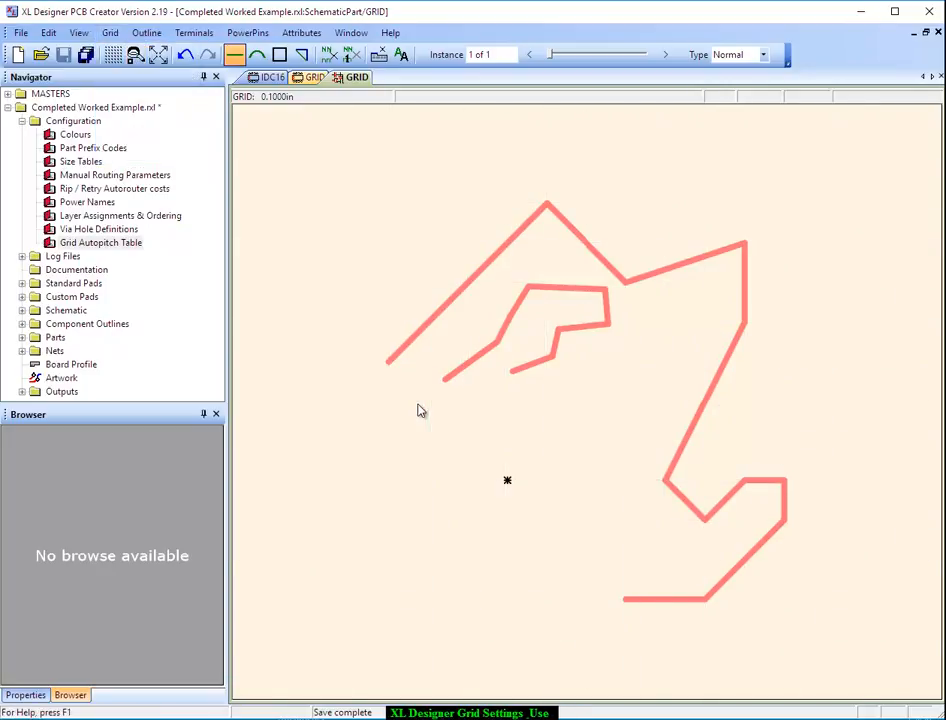
pyautogui.press('g')
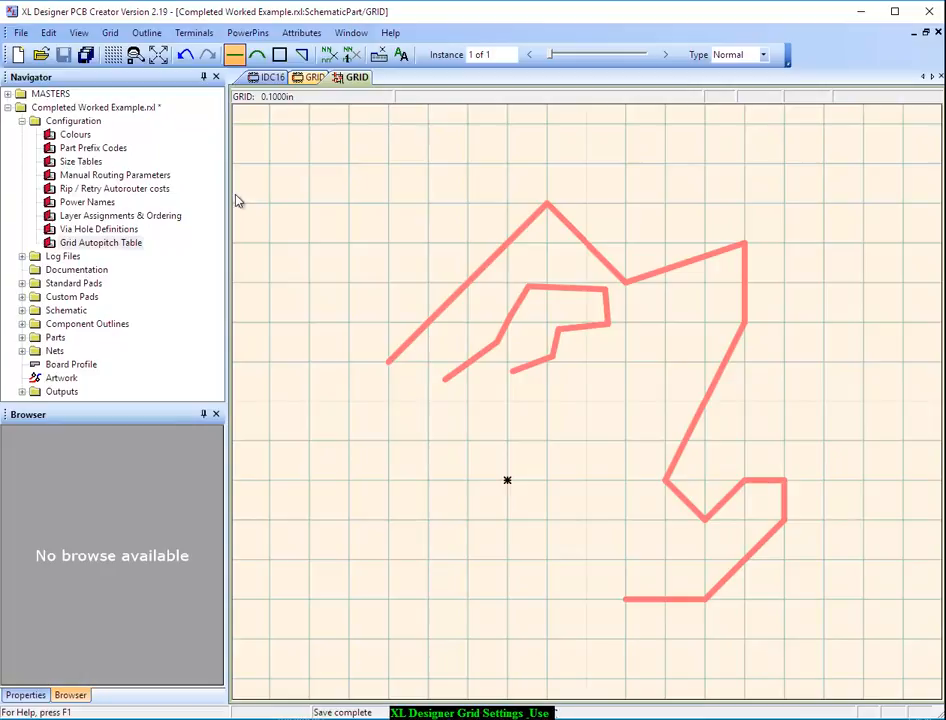
# Step: Change the grid colour to dark red in the schematic editor preferences
pyautogui.click(48, 33)
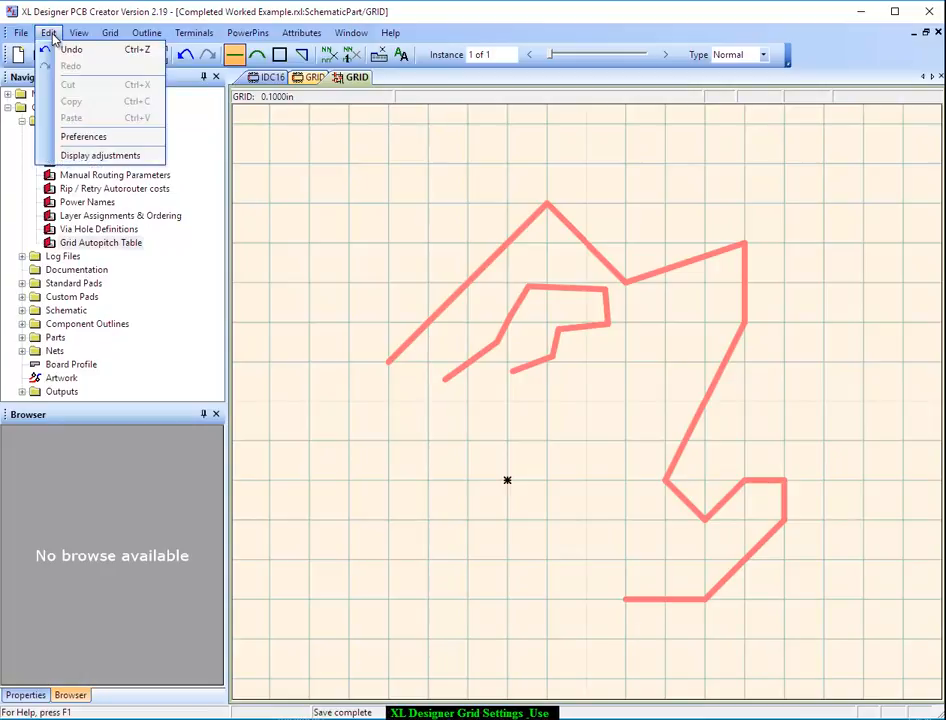
pyautogui.click(90, 137)
pyautogui.click(435, 231)
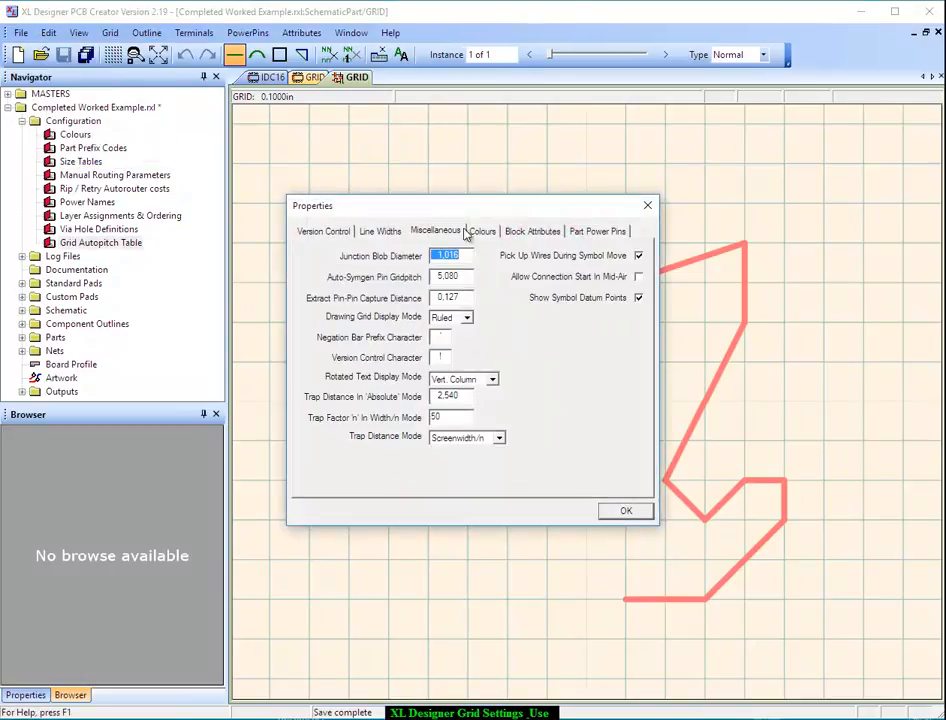
pyautogui.click(482, 232)
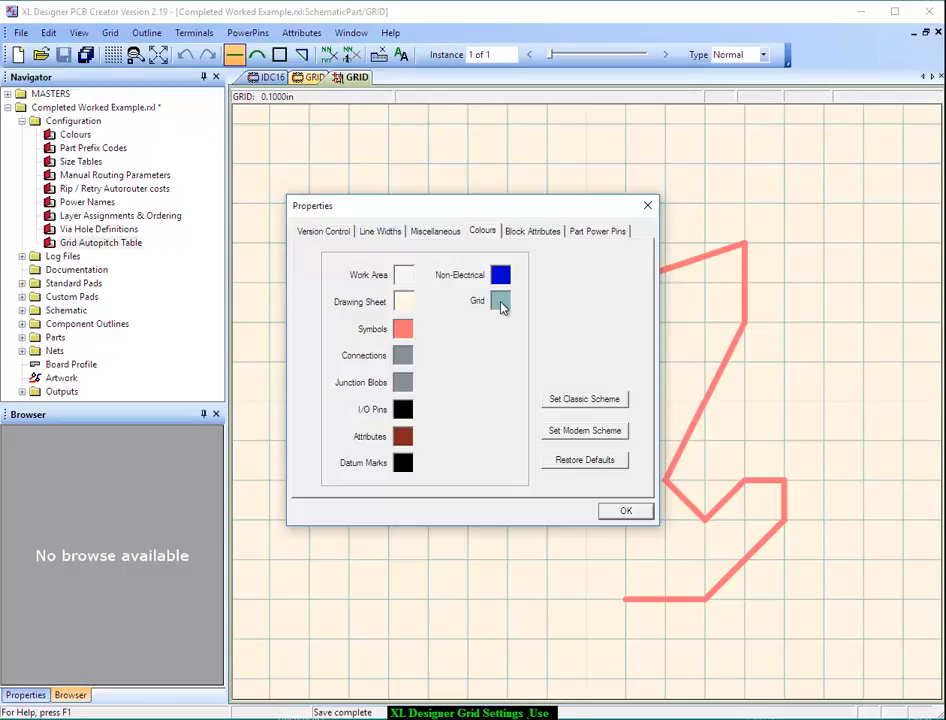
pyautogui.click(500, 303)
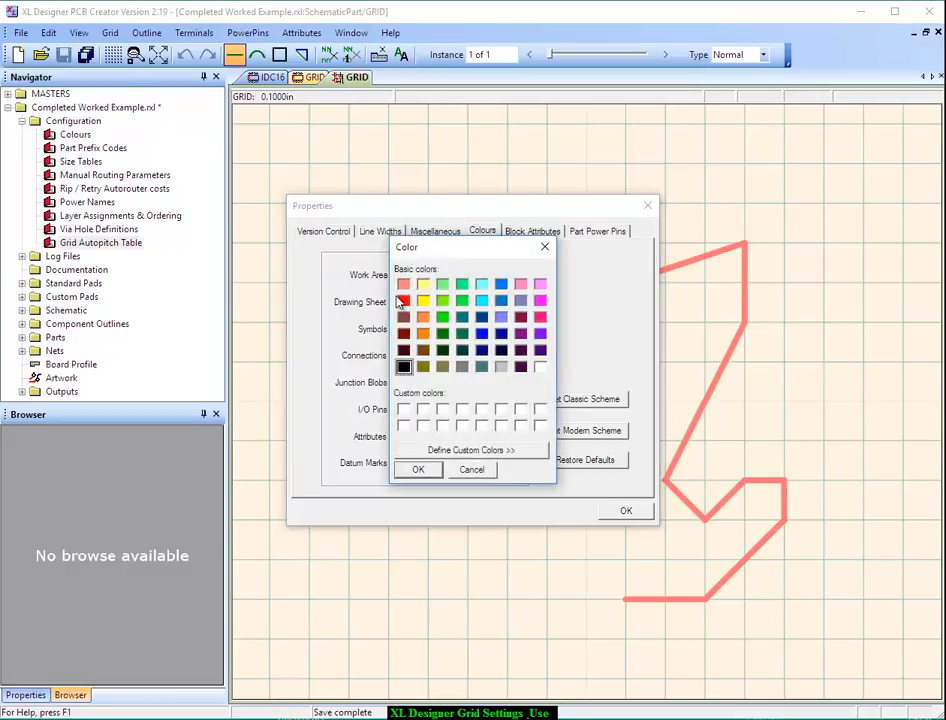
pyautogui.click(403, 333)
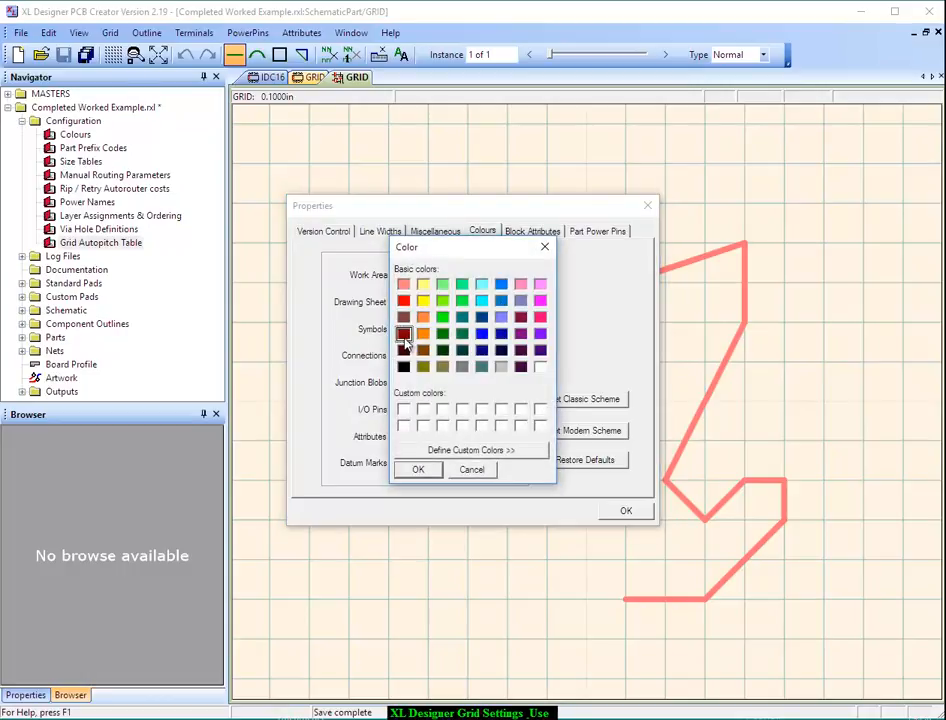
pyautogui.click(419, 471)
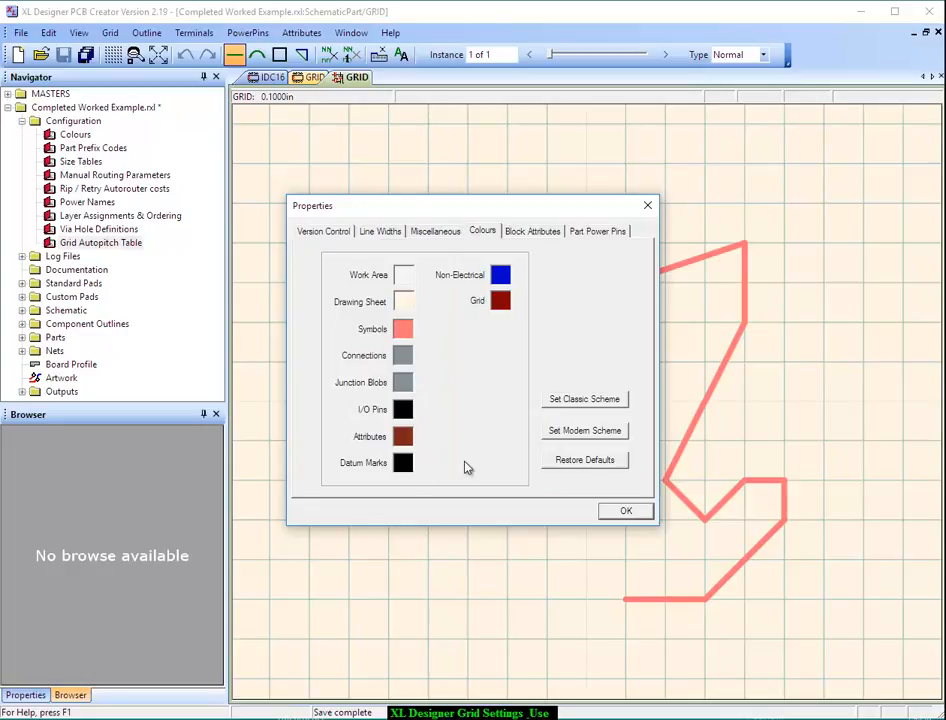
pyautogui.click(624, 512)
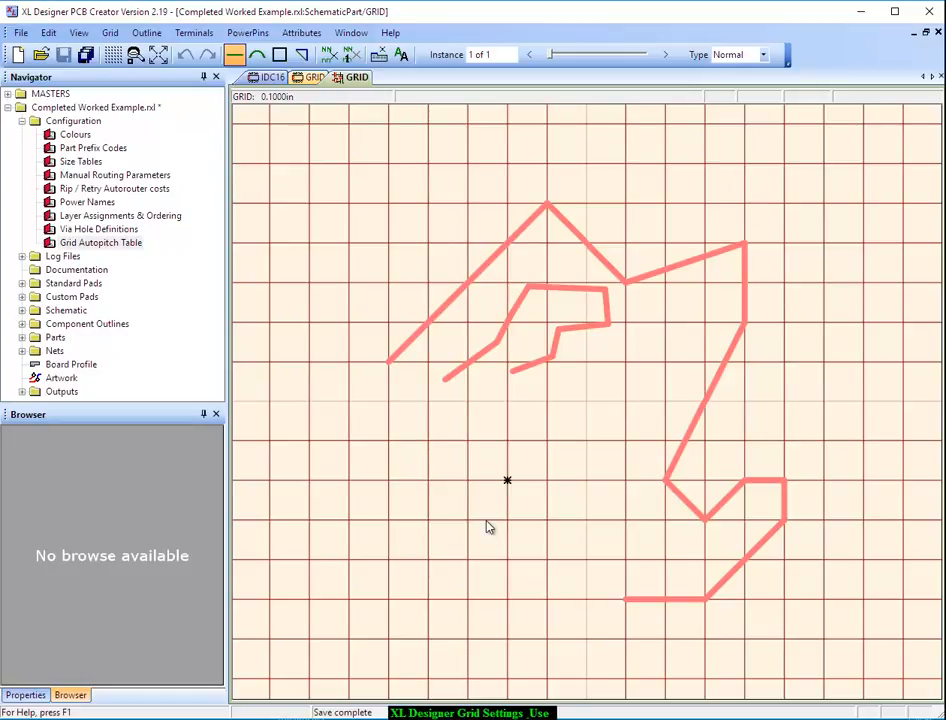
# Step: Set the Drawing Grid Display Mode to Dotted in the schematic editor preferences
pyautogui.click(48, 32)
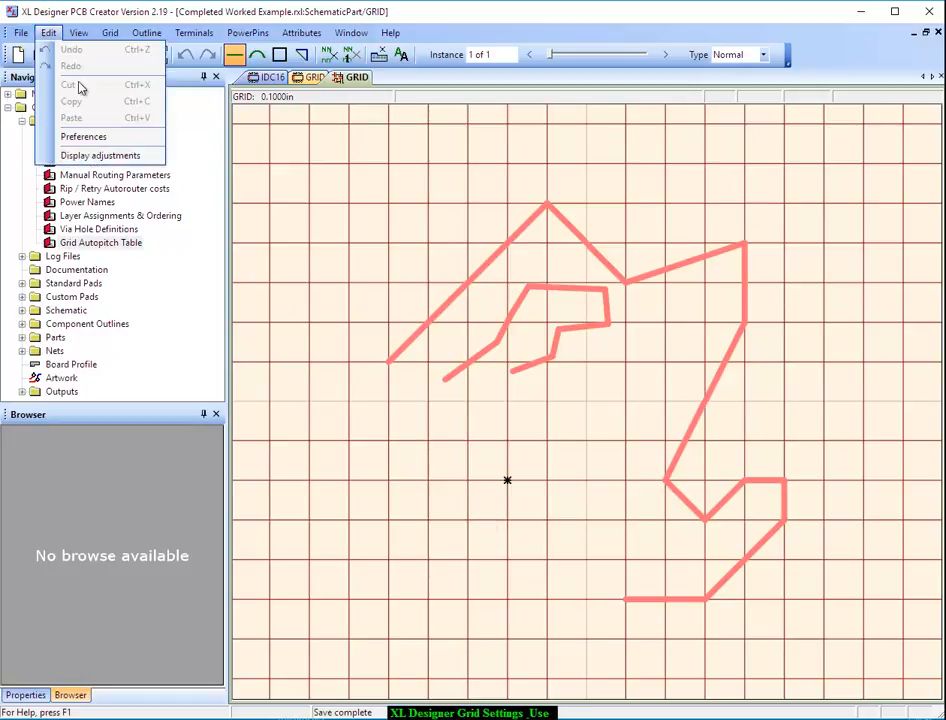
pyautogui.click(80, 138)
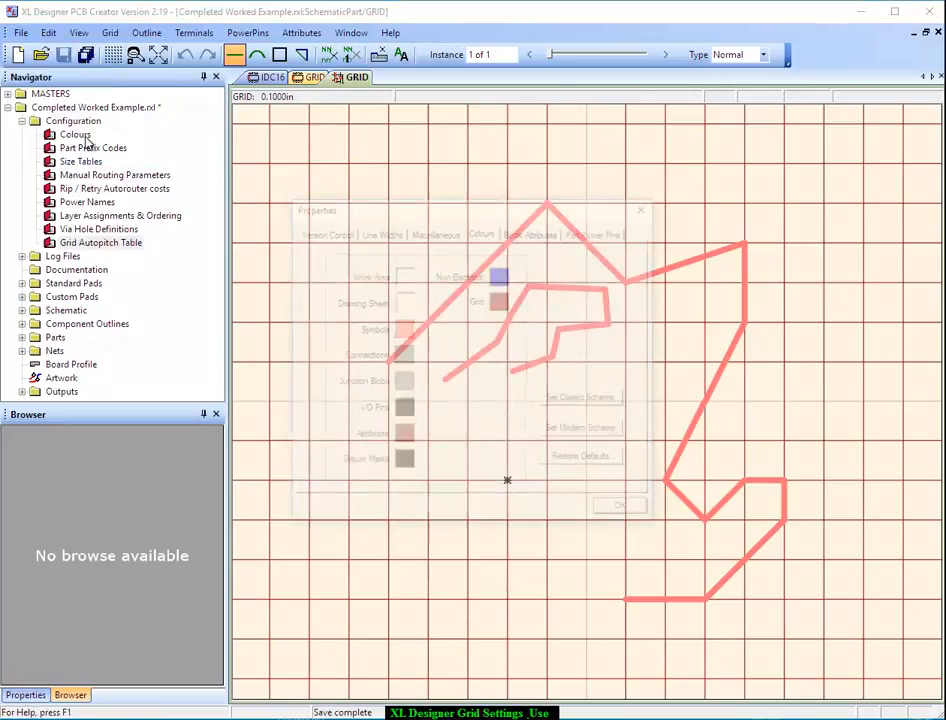
pyautogui.click(437, 232)
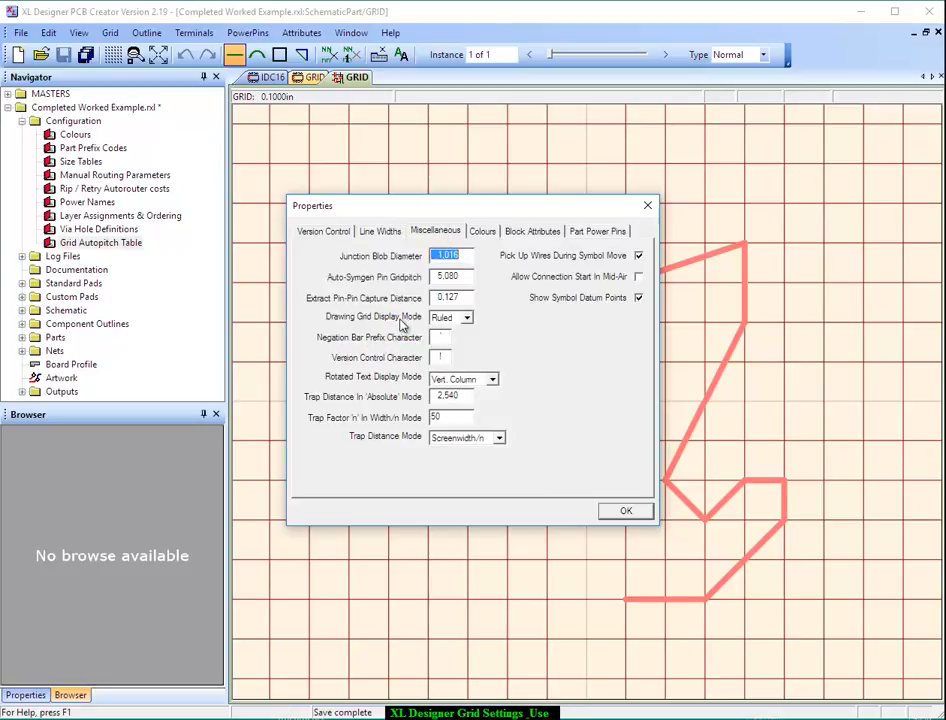
pyautogui.click(467, 318)
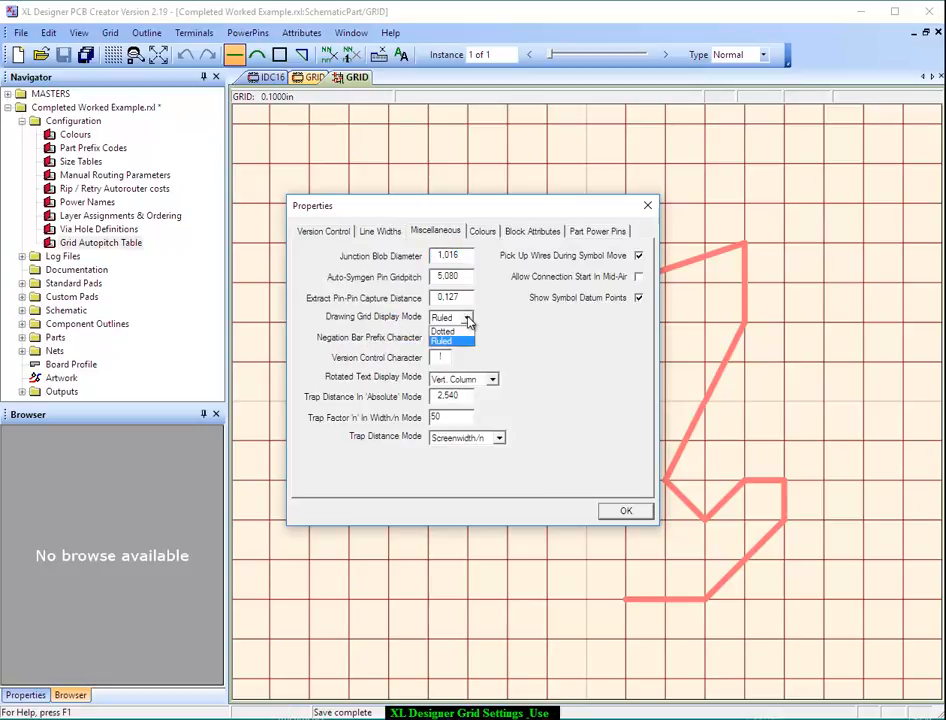
pyautogui.click(460, 331)
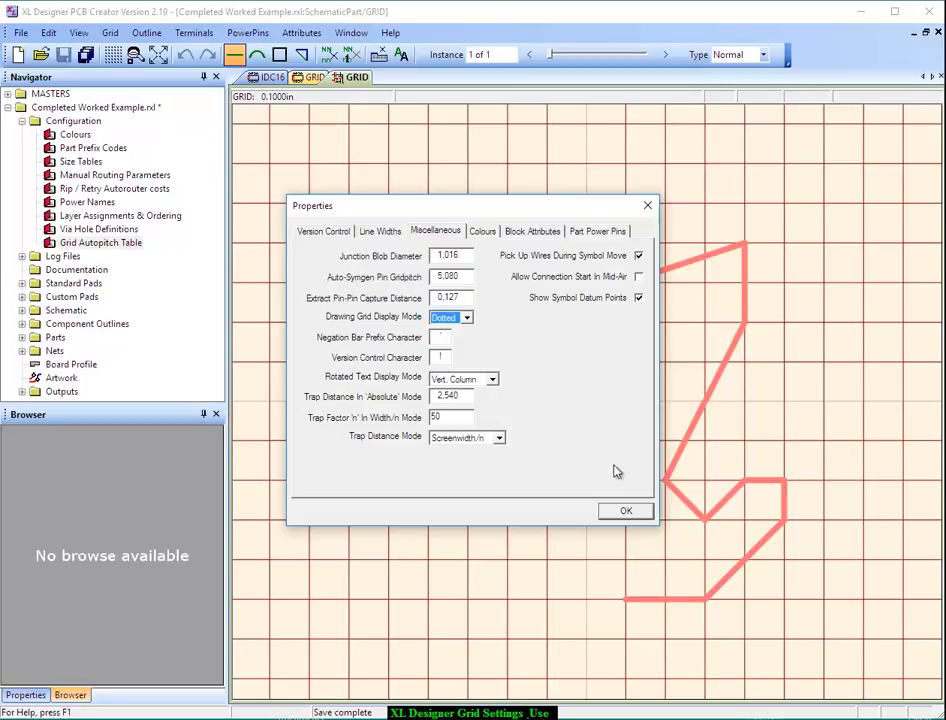
pyautogui.click(622, 511)
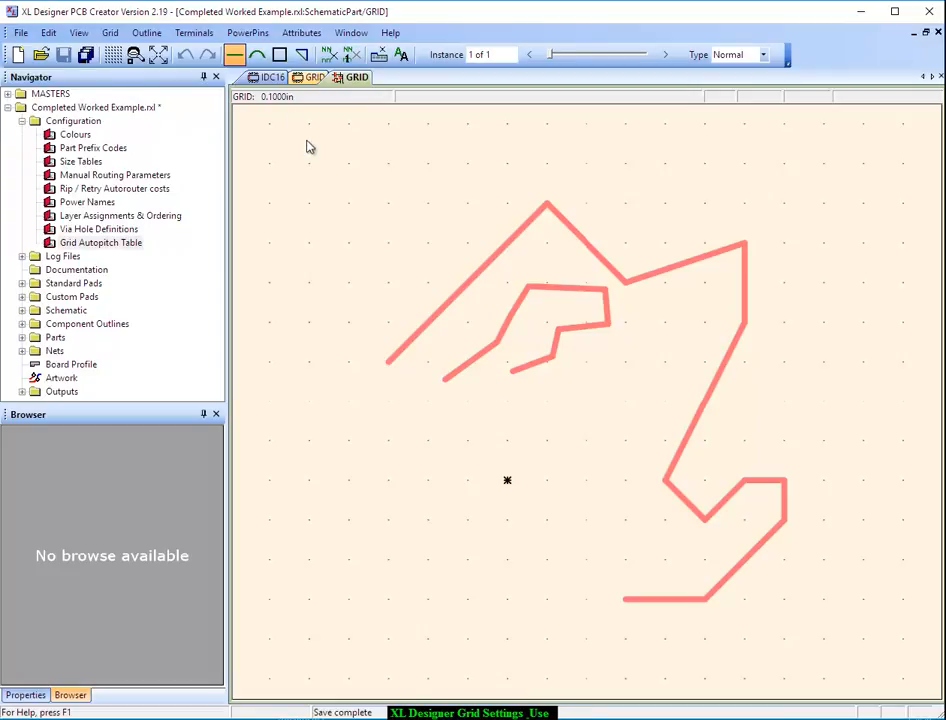
# Step: Apply the Modern colour scheme in the schematic editor preferences
pyautogui.click(48, 32)
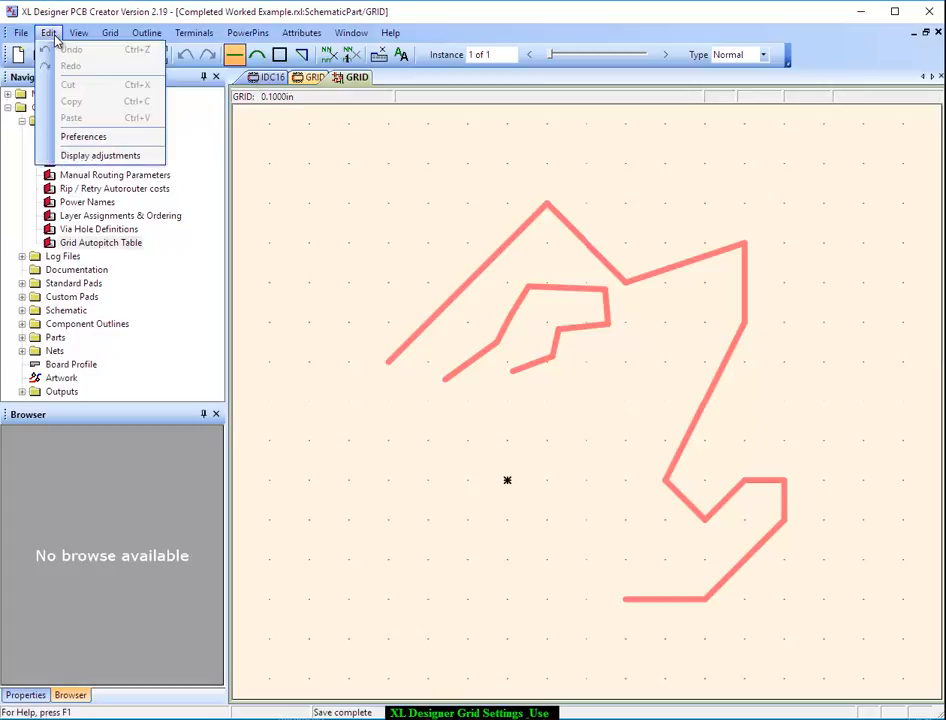
pyautogui.click(84, 137)
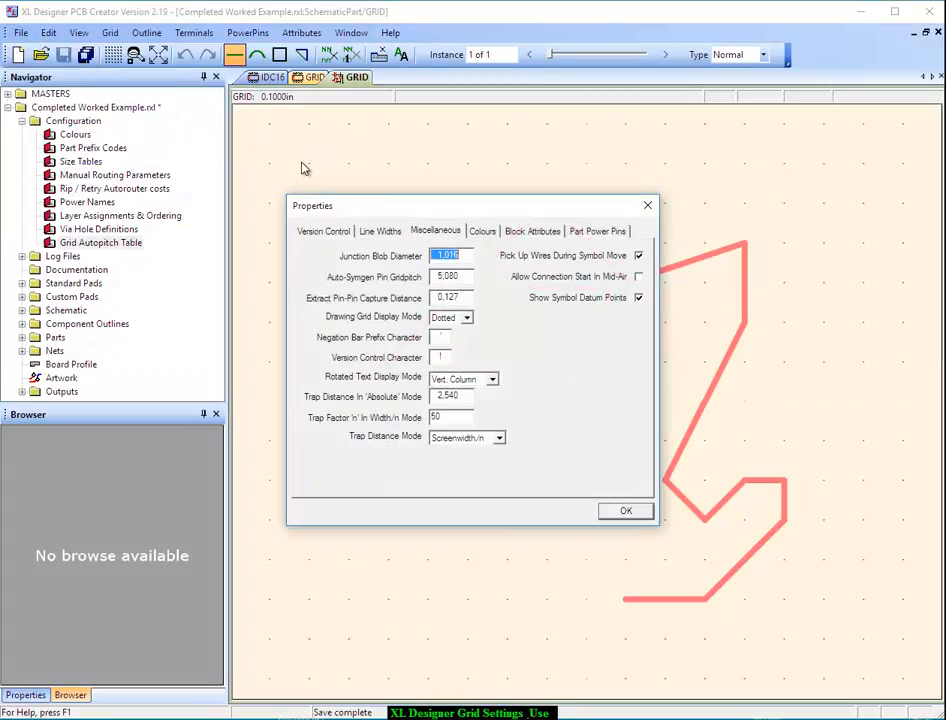
pyautogui.click(483, 231)
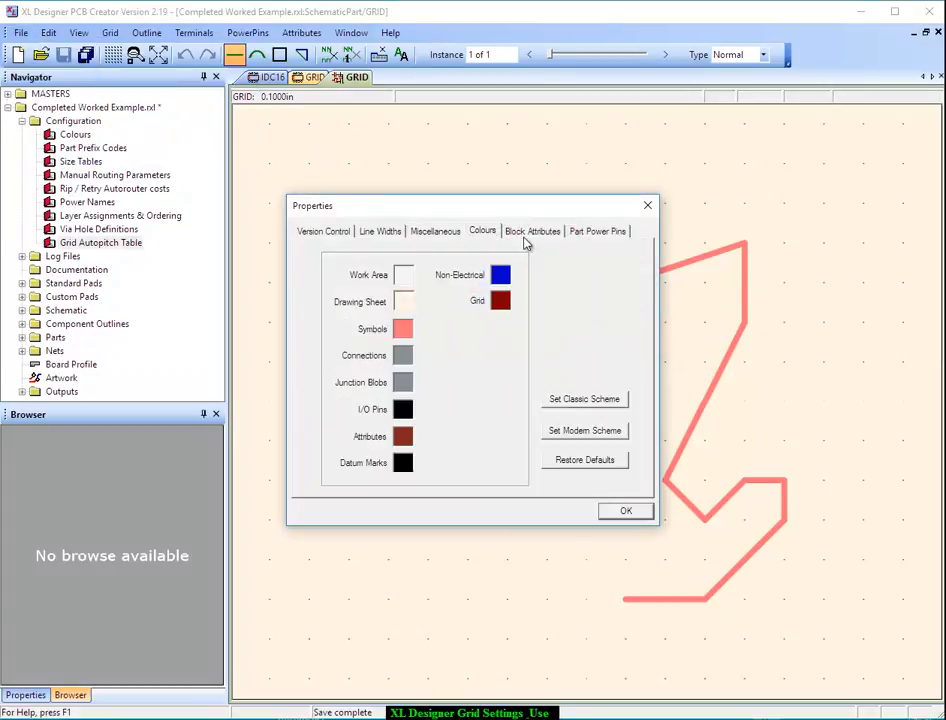
pyautogui.click(586, 431)
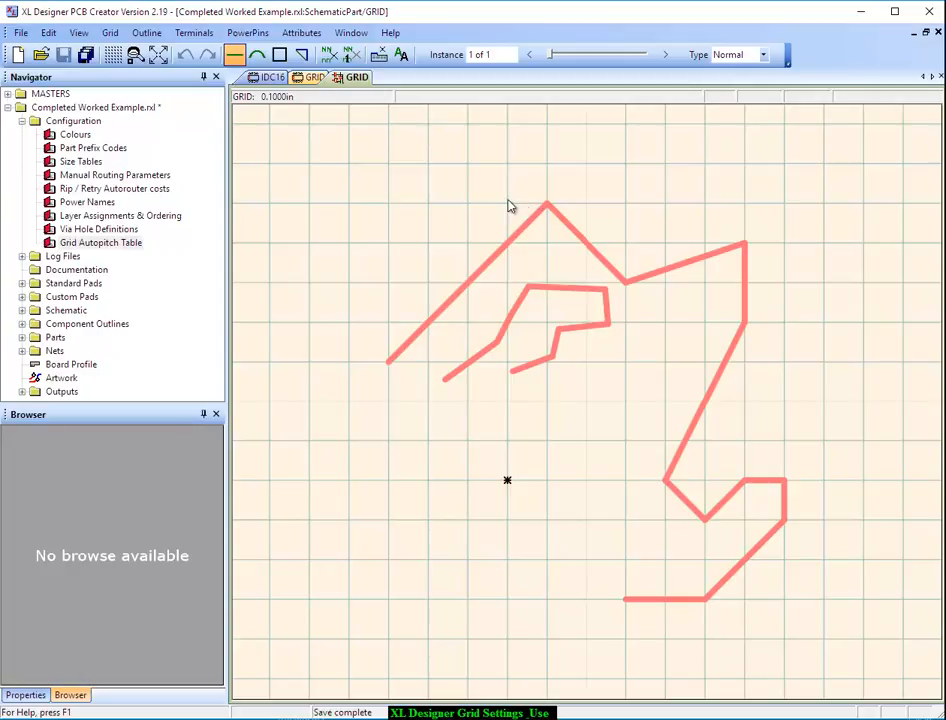
# Step: Set the Schematic Editor's ruled grid line width to 92 in the display adjustments
pyautogui.click(46, 35)
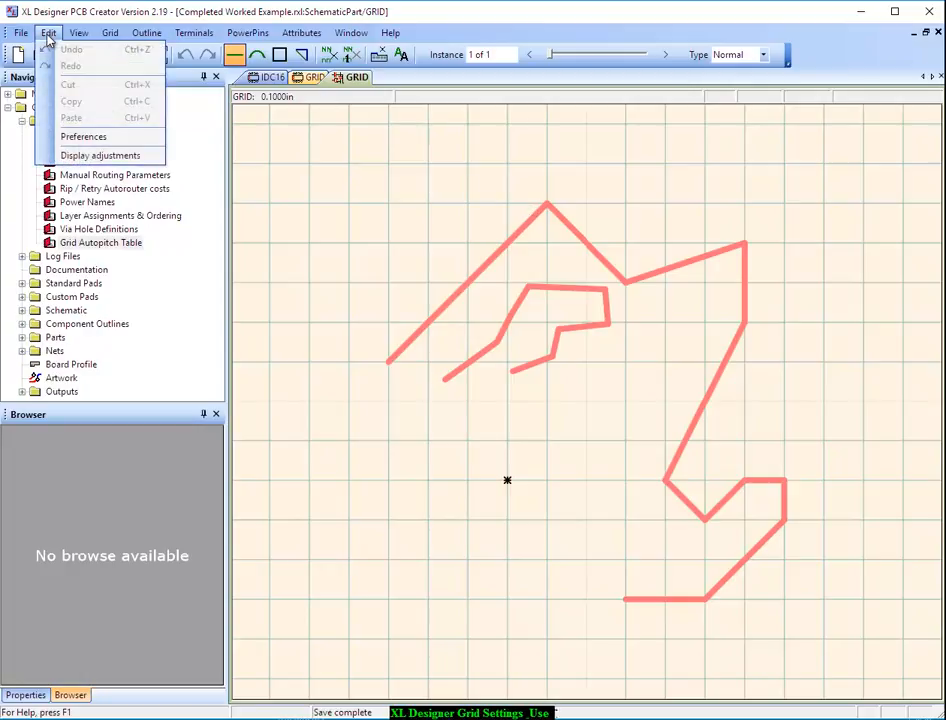
pyautogui.click(114, 157)
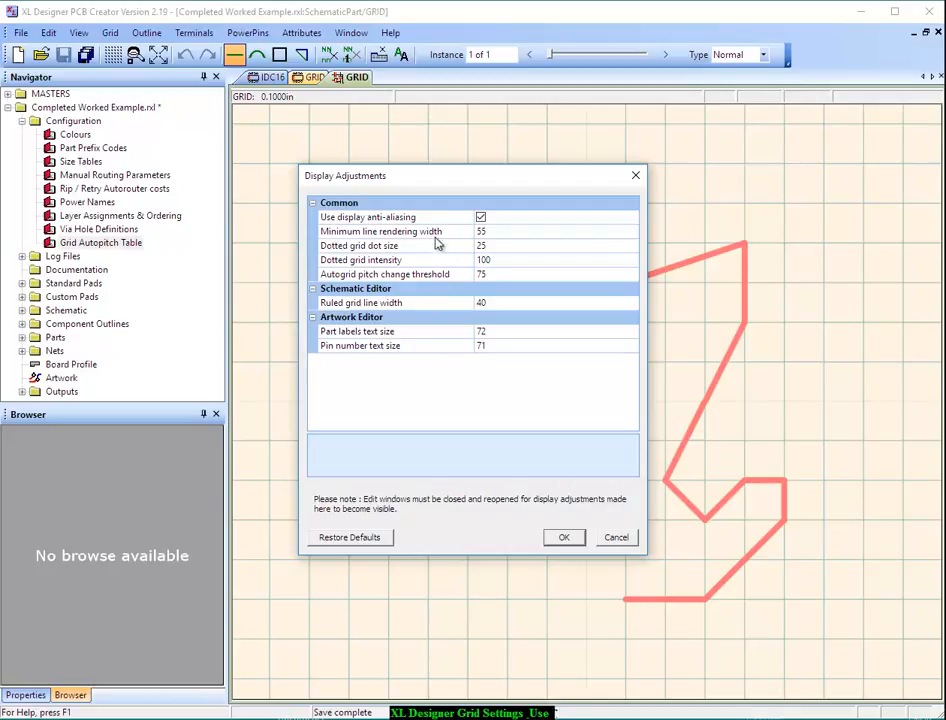
pyautogui.click(505, 309)
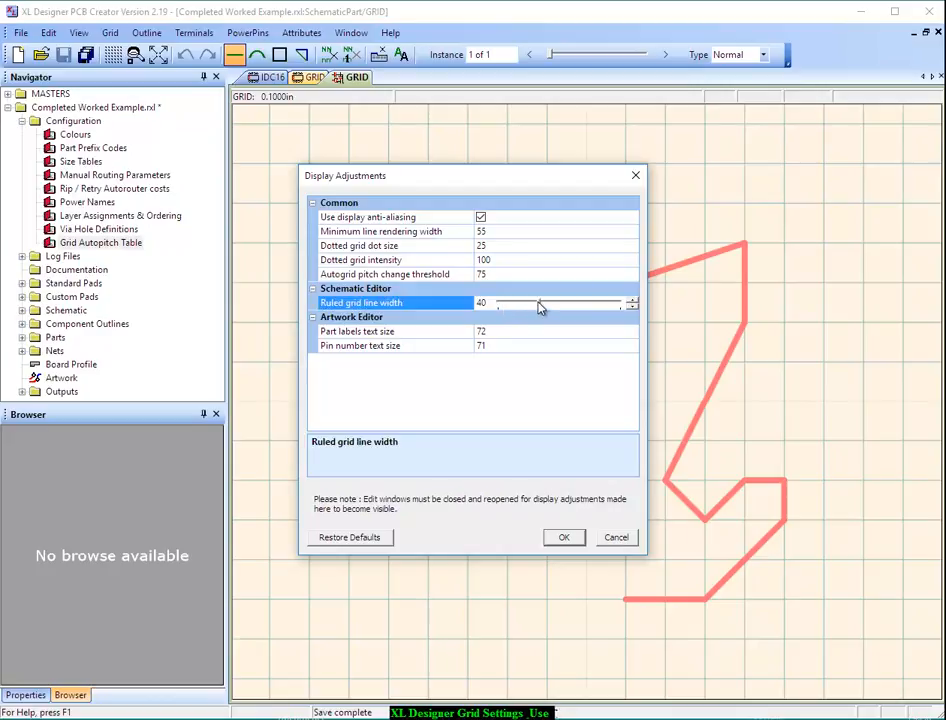
pyautogui.moveTo(541, 307)
pyautogui.mouseDown()
pyautogui.moveTo(598, 305)
pyautogui.moveTo(530, 307)
pyautogui.moveTo(556, 308)
pyautogui.mouseUp()
pyautogui.moveTo(556, 308); pyautogui.dragTo(510, 311)
pyautogui.moveTo(503, 307); pyautogui.dragTo(613, 305)
# Step: Inspect the dotted grid dot size and intensity settings, and try an Autogrid pitch change threshold of 49
pyautogui.click(521, 250)
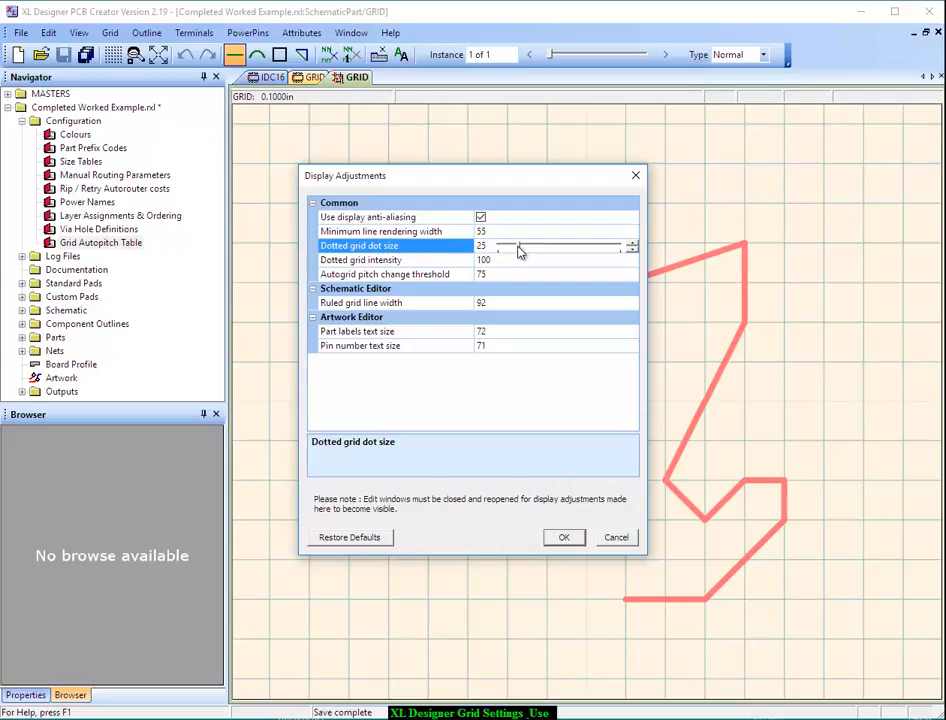
pyautogui.click(537, 264)
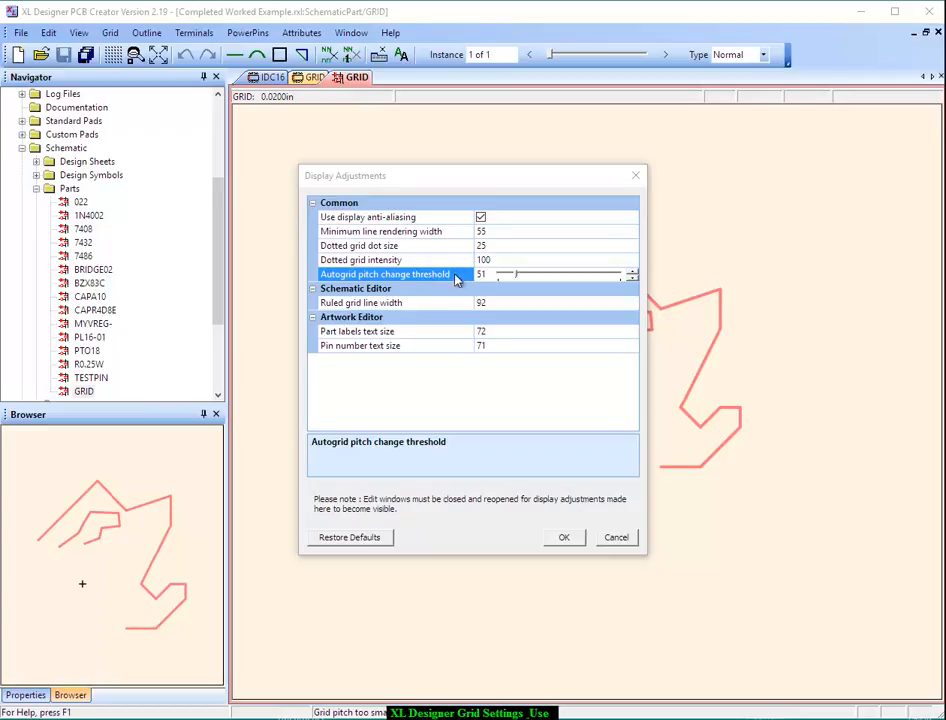
pyautogui.moveTo(517, 282)
pyautogui.mouseDown()
pyautogui.moveTo(562, 280)
pyautogui.moveTo(516, 281)
pyautogui.mouseUp()
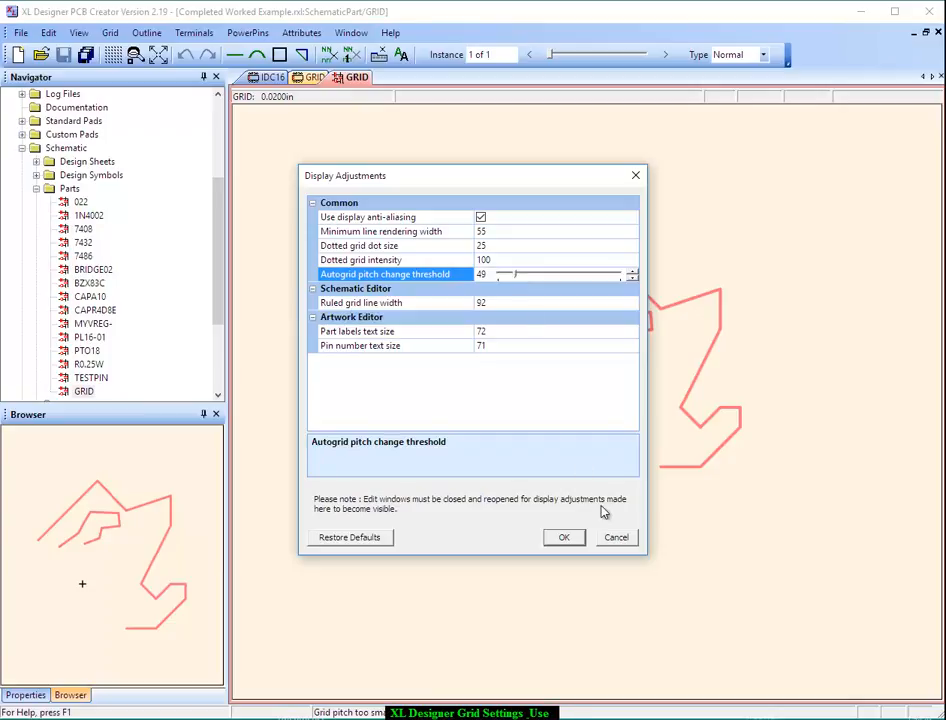
pyautogui.click(822, 421)
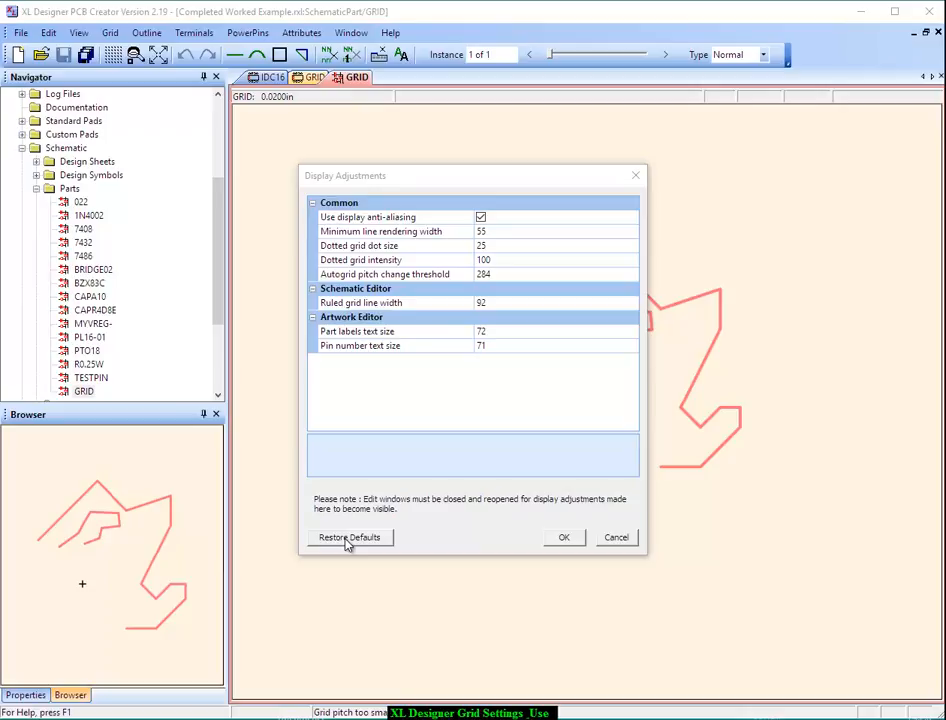
# Step: Discard the pending display adjustments and switch to the open IDC16 outline
pyautogui.click(616, 538)
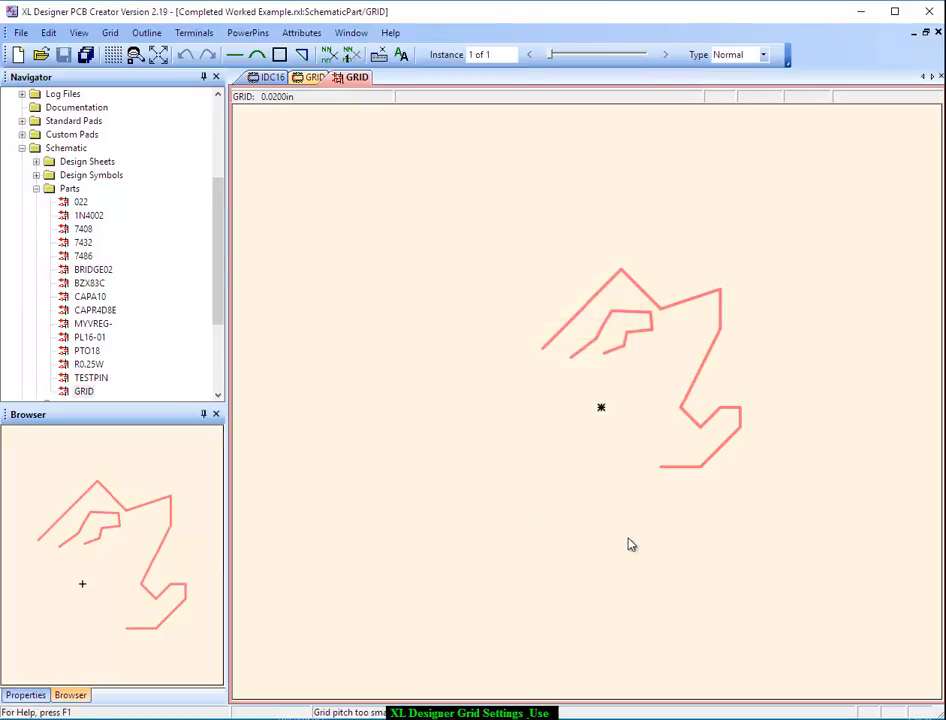
pyautogui.click(271, 78)
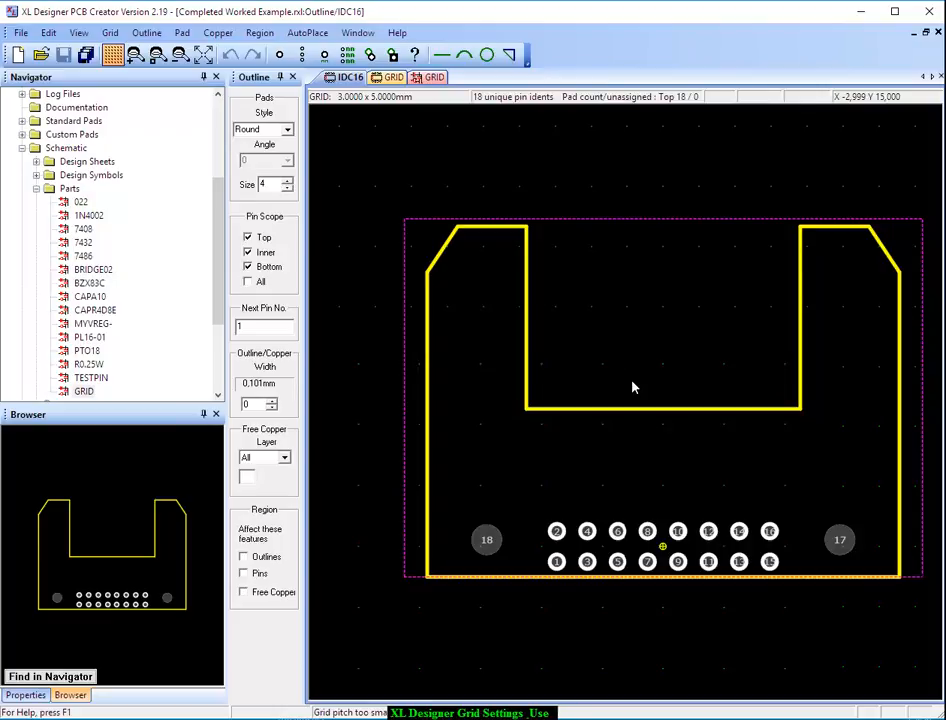
# Step: Set the user-defined grid to an X pitch of 12.5 mm and Y pitch of 5.5 mm, and place the grid origin on pin 1
pyautogui.click(109, 33)
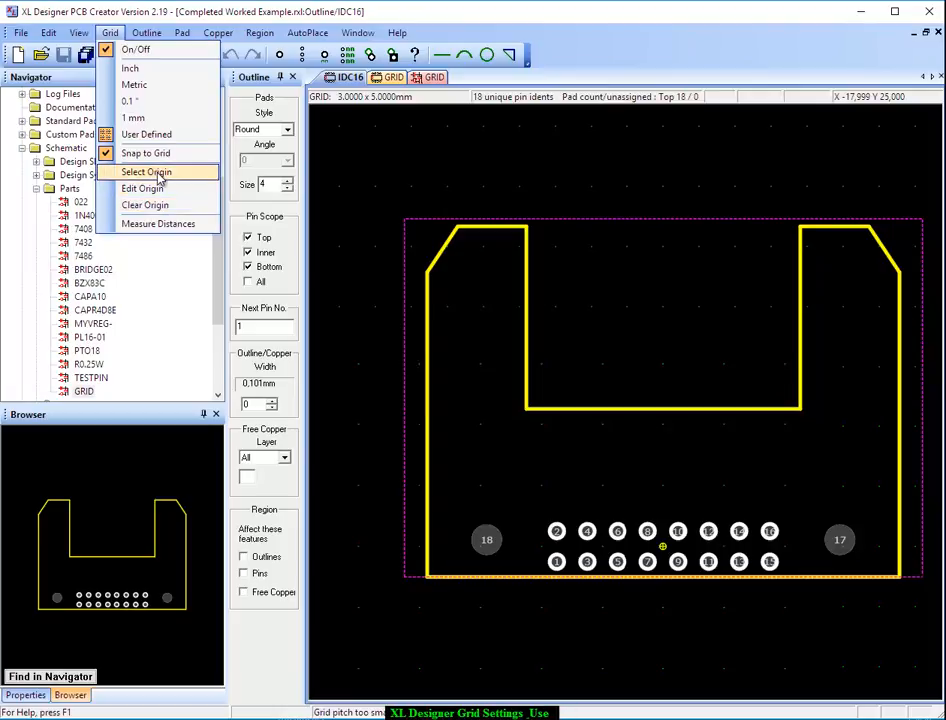
pyautogui.click(158, 176)
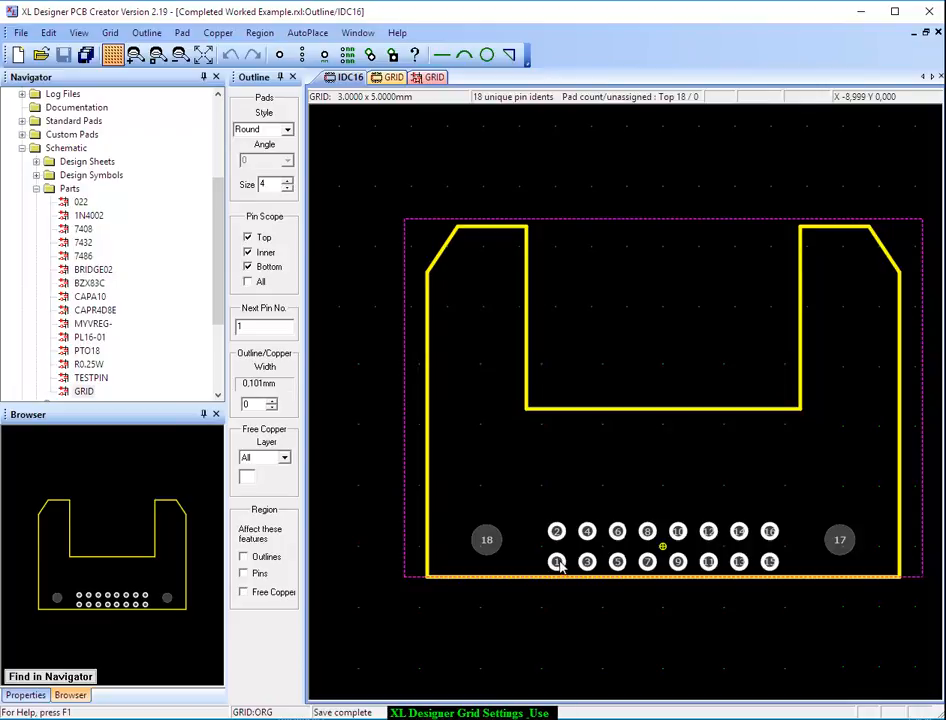
pyautogui.click(114, 56)
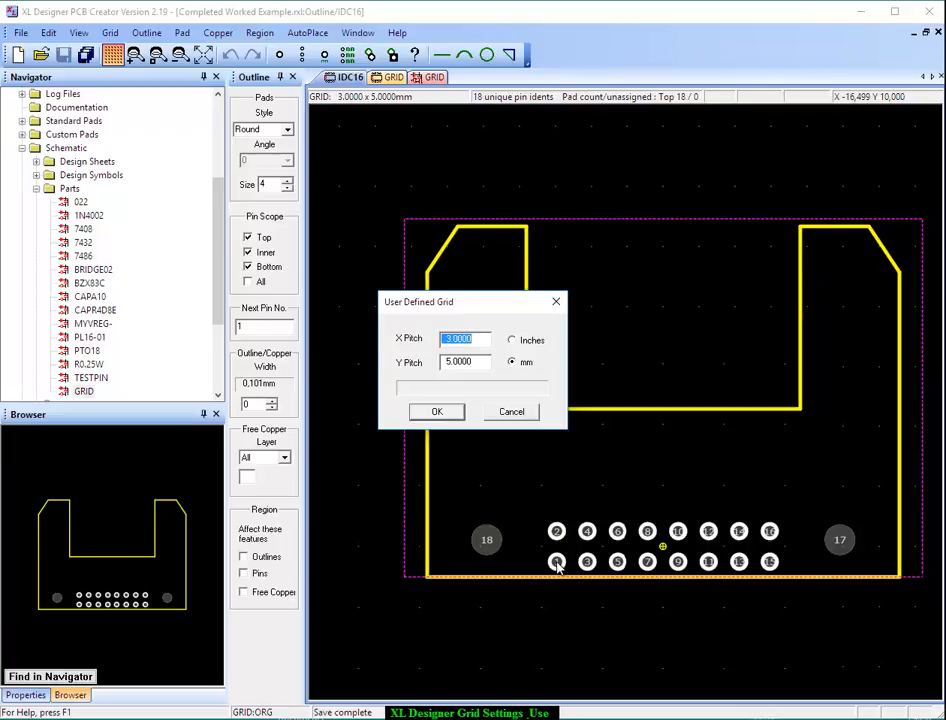
pyautogui.doubleClick(484, 341)
pyautogui.write('12.5')
pyautogui.press('Tab')
pyautogui.write('5.5')
pyautogui.click(437, 413)
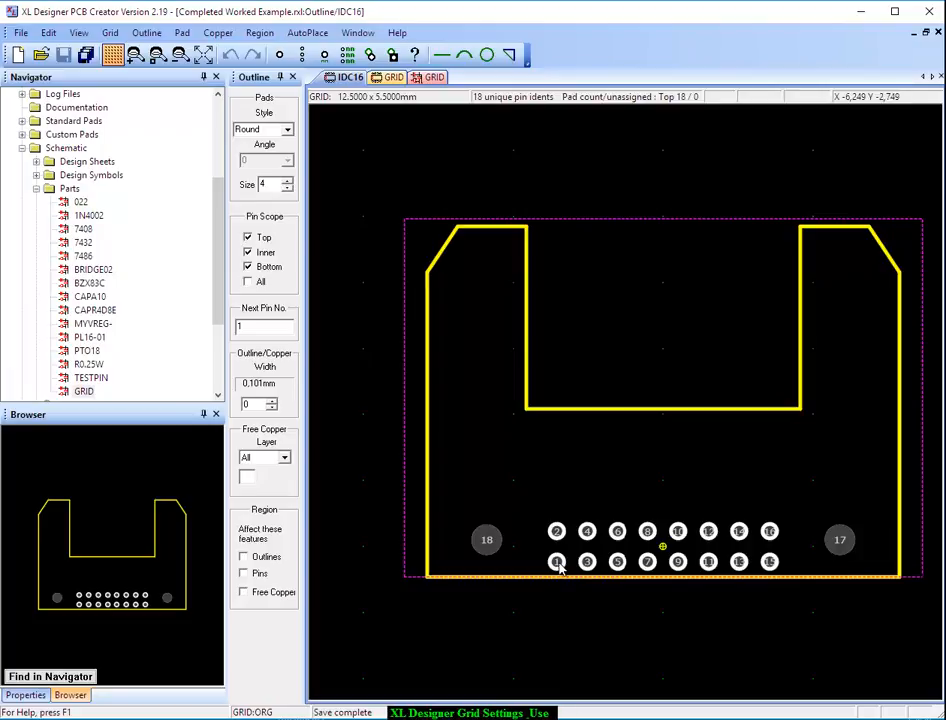
pyautogui.click(110, 32)
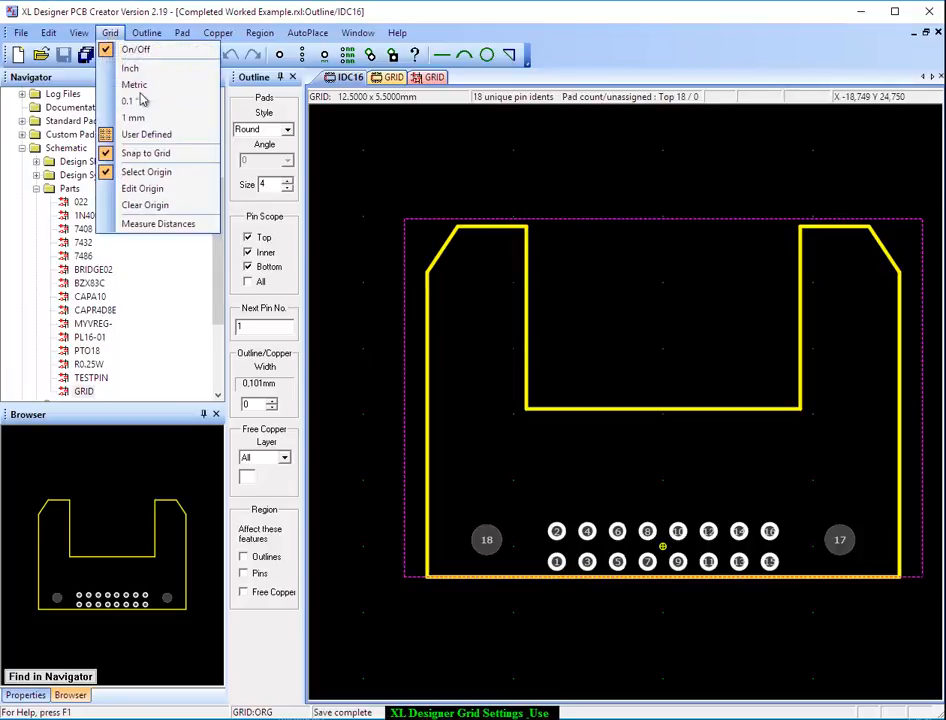
pyautogui.click(557, 564)
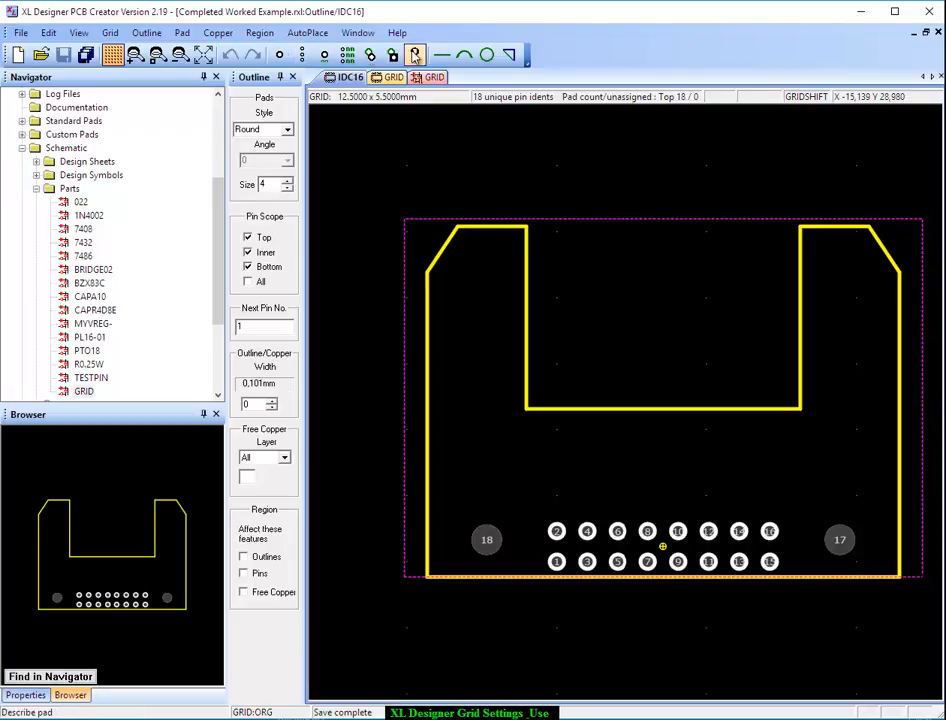
# Step: Try to draw an outline line from the shifted grid point below the part's lower-left corner
pyautogui.click(442, 57)
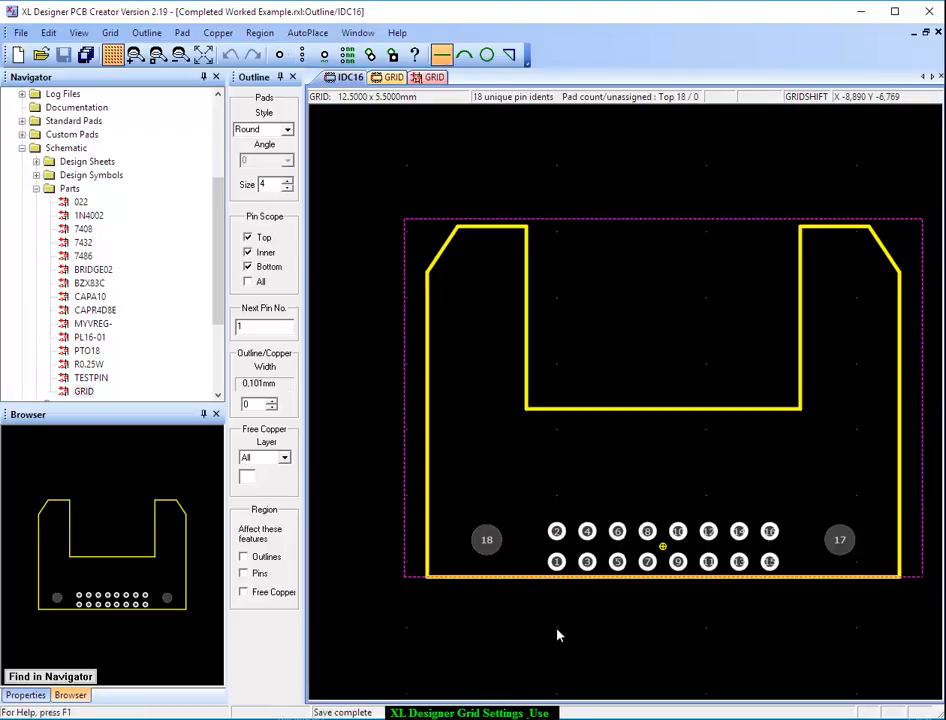
pyautogui.click(407, 629)
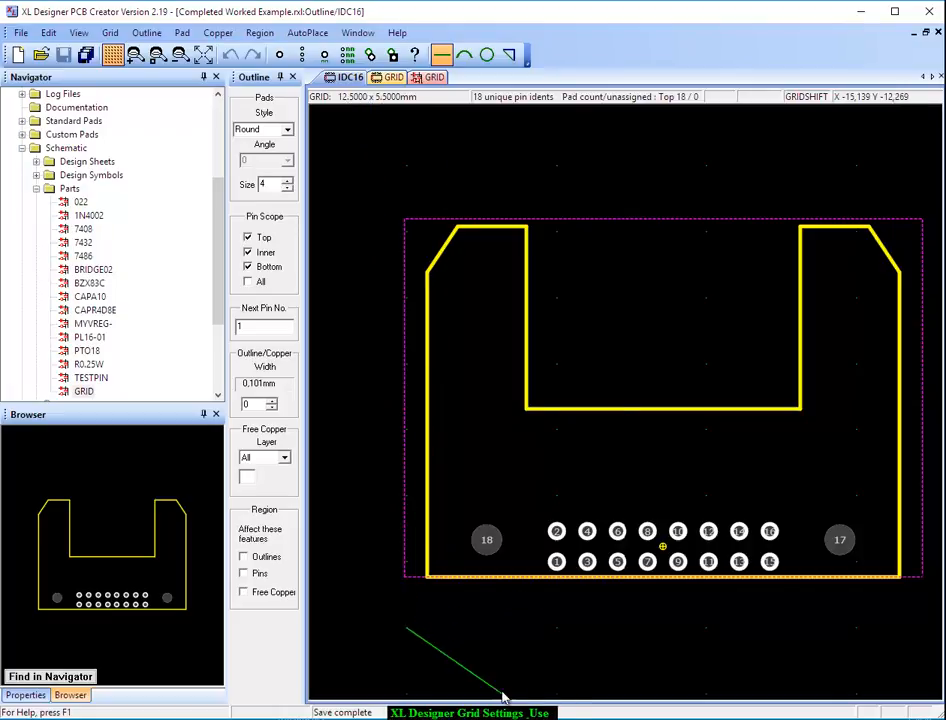
pyautogui.click(558, 566)
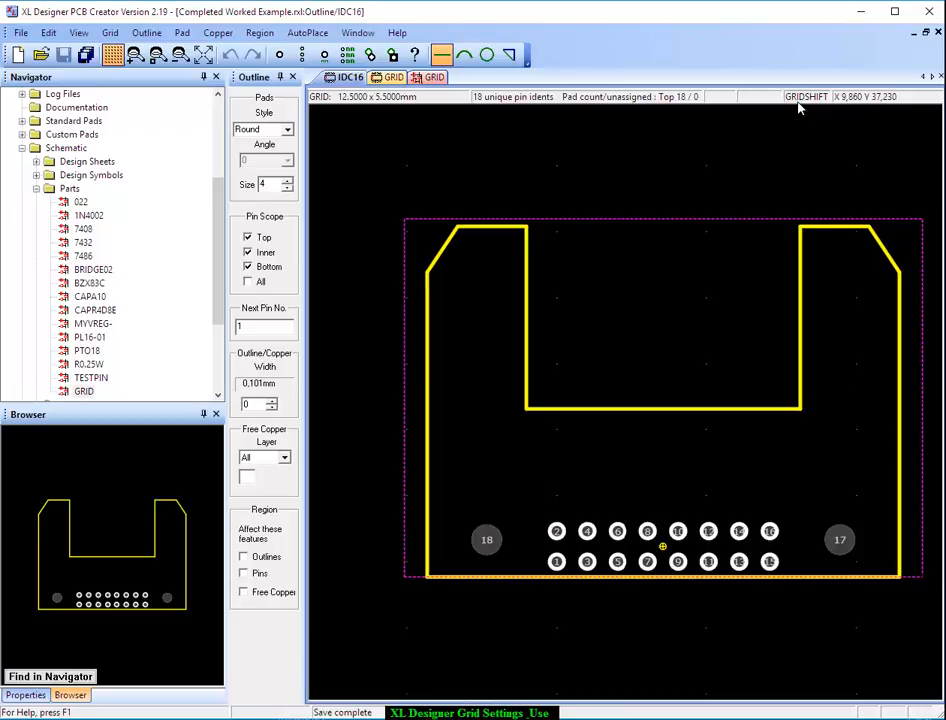
# Step: Clear the shifted grid origin, and inspect the X and Y coordinates offered for editing the origin
pyautogui.click(110, 33)
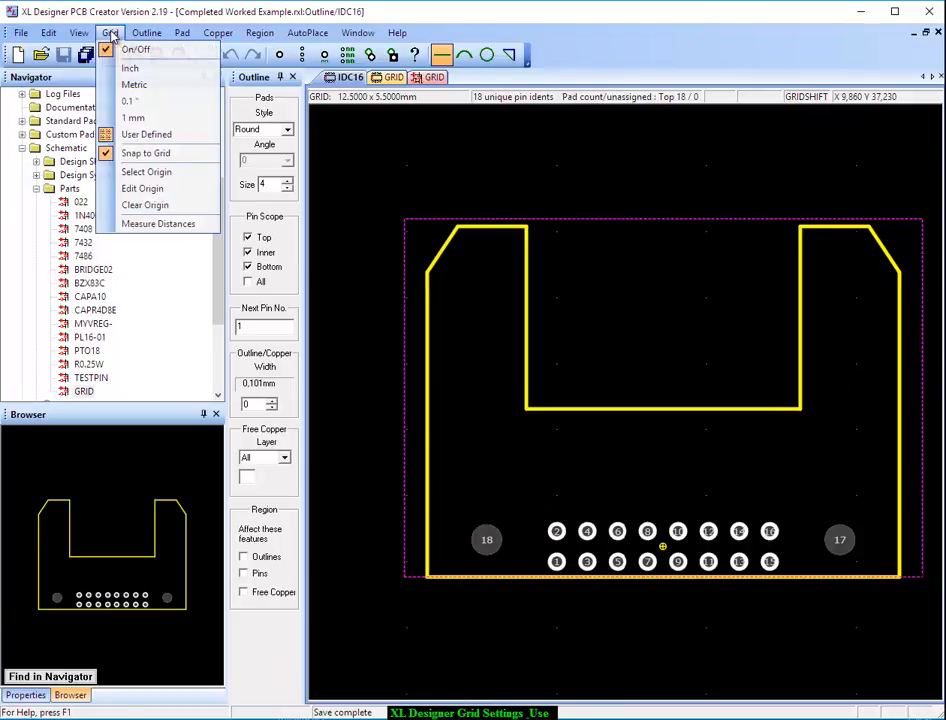
pyautogui.click(131, 206)
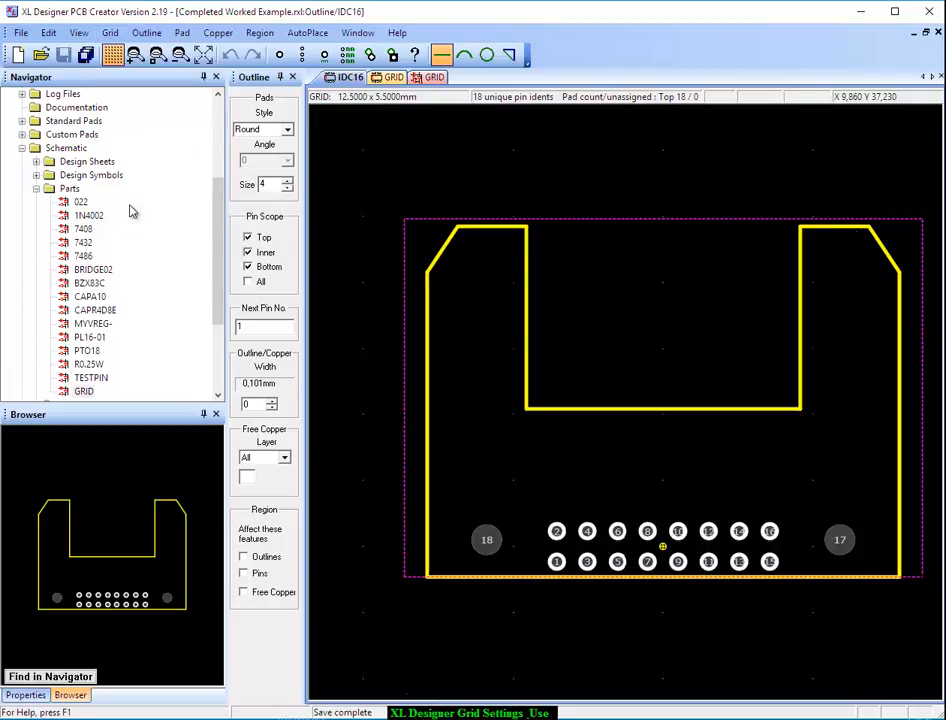
pyautogui.click(112, 33)
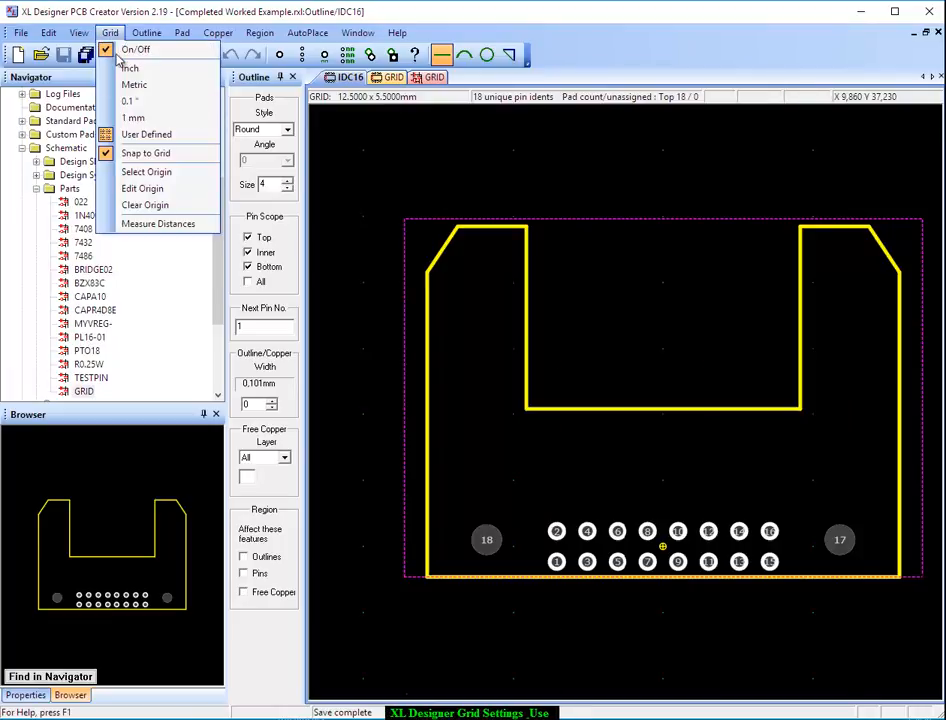
pyautogui.click(141, 189)
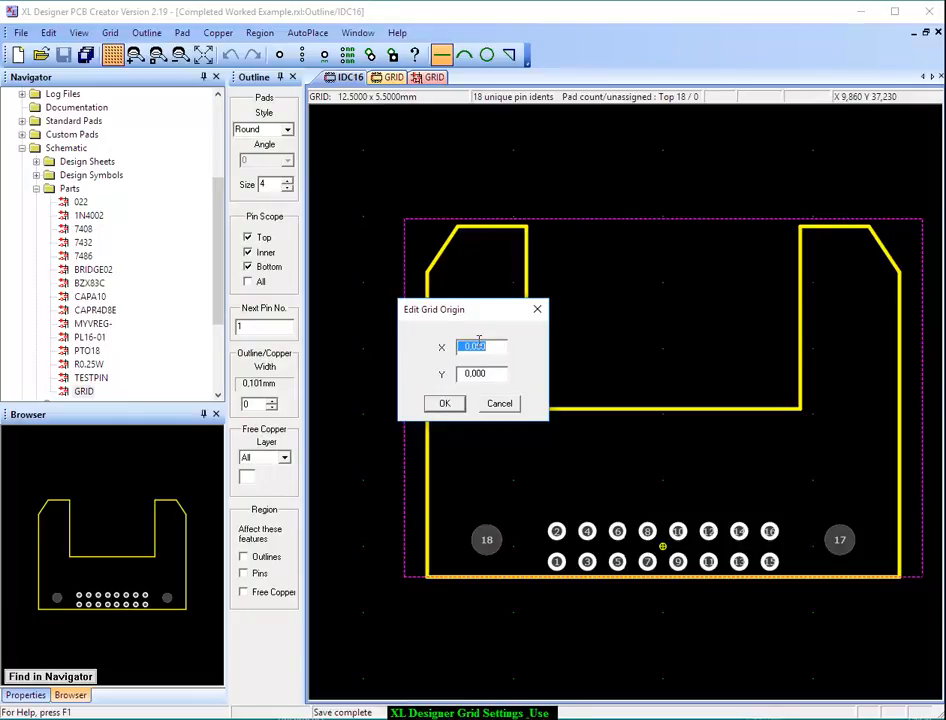
pyautogui.click(513, 406)
pyautogui.click(104, 32)
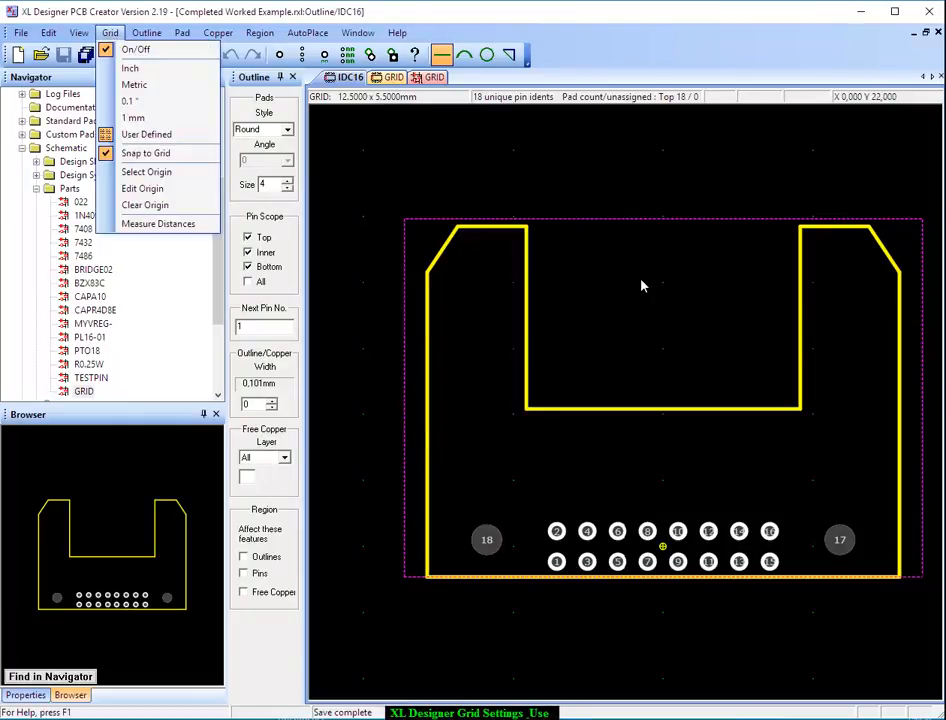